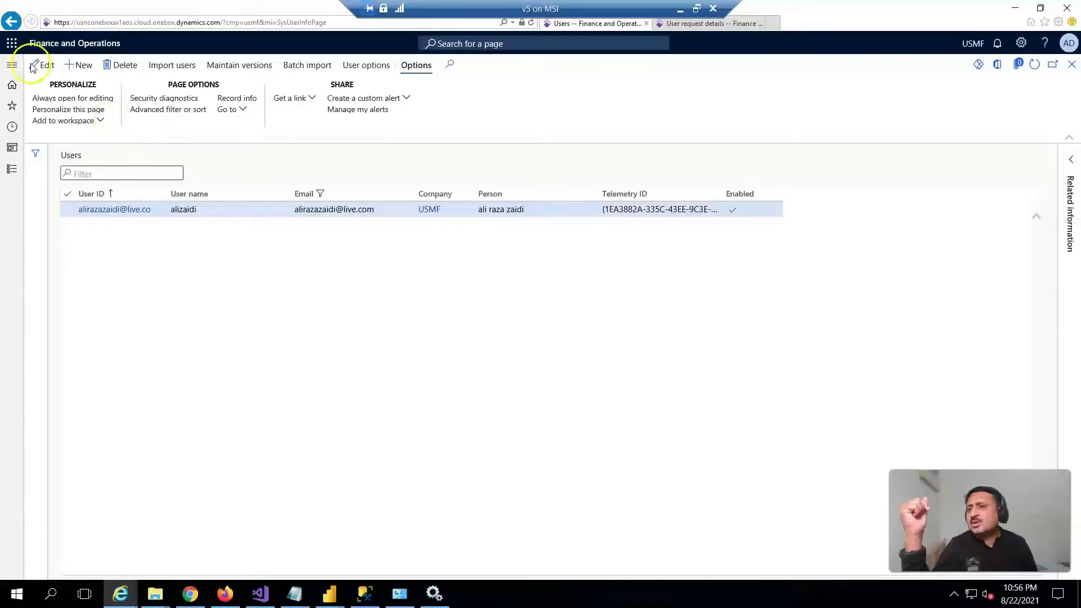
Step: Go to System administration > Workflow > User workflows and open vendor user request workflow 000201 in the editor
click(14, 69)
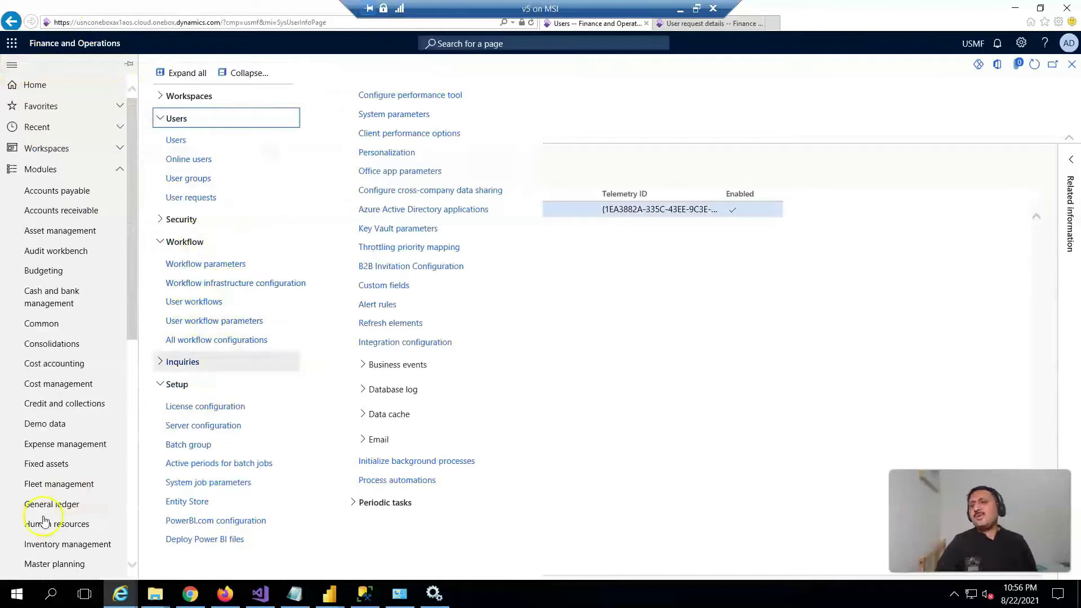
scroll(40, 512, down, 8)
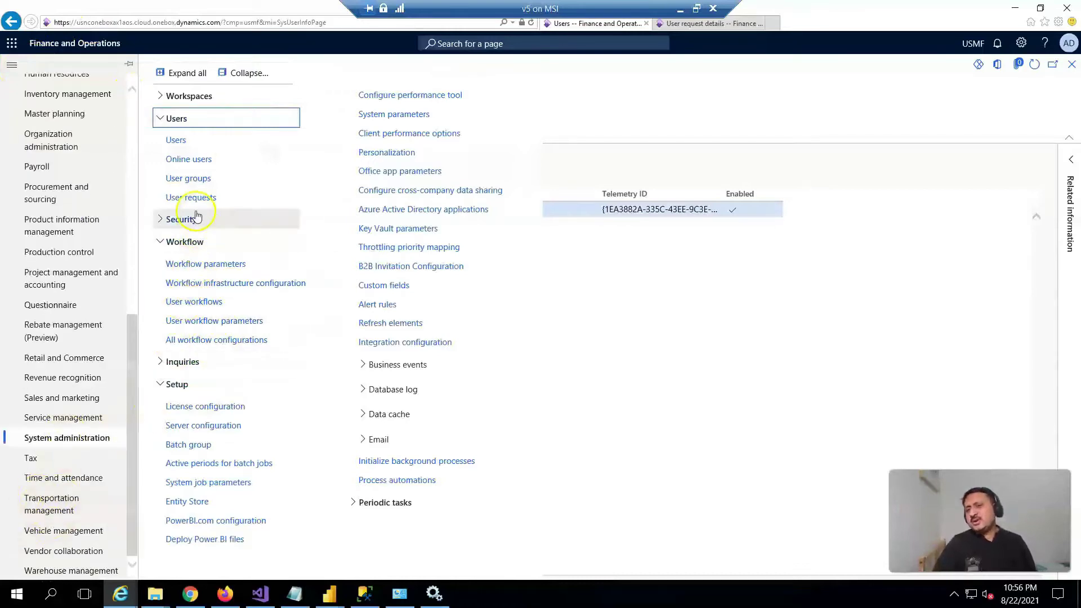
click(204, 304)
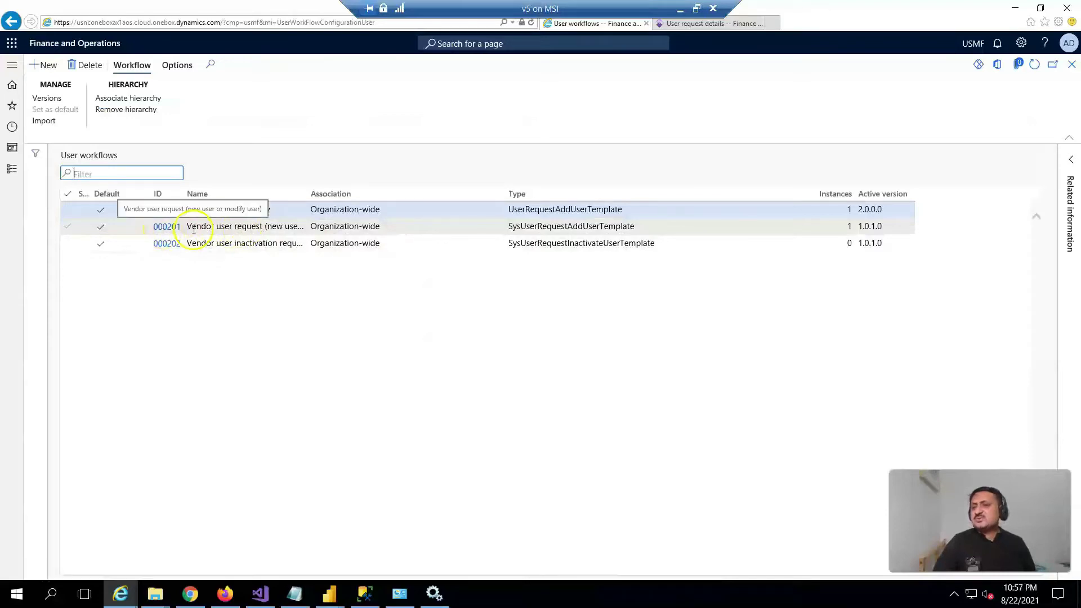
click(164, 227)
key(ctrl+w)
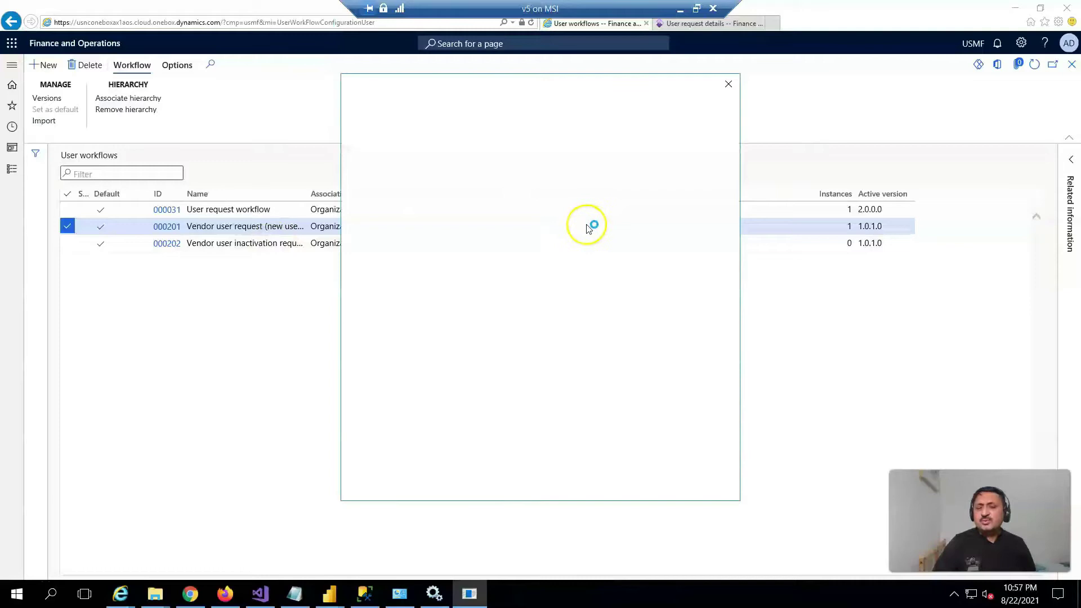
Step: Hide the errors and warnings list below the workflow diagram
scroll(664, 228, down, 1)
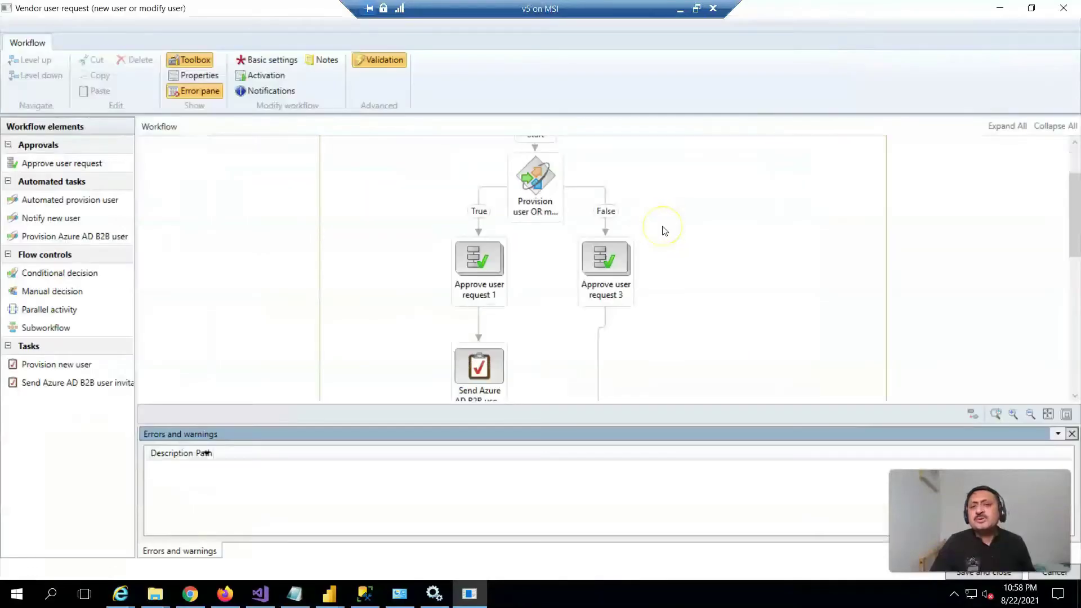
scroll(664, 228, down, 2)
scroll(665, 229, up, 2)
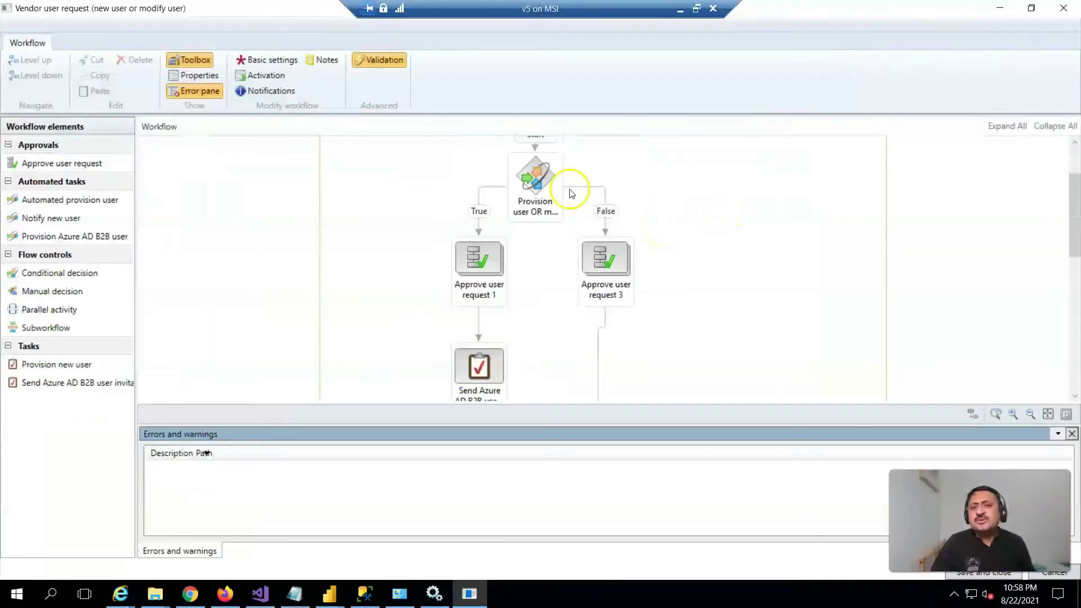
scroll(570, 189, up, 2)
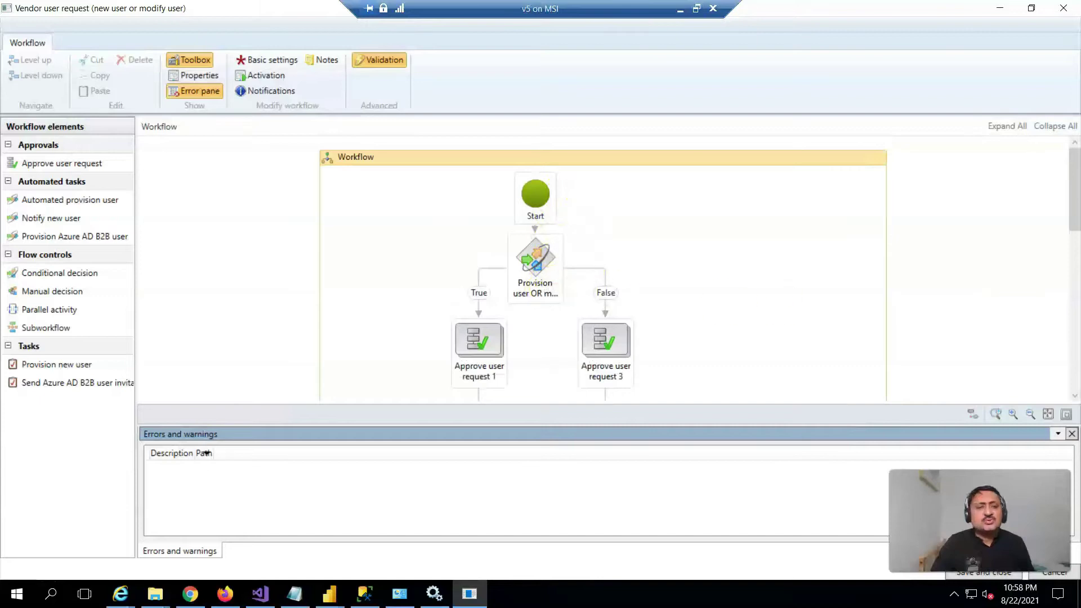
click(1072, 434)
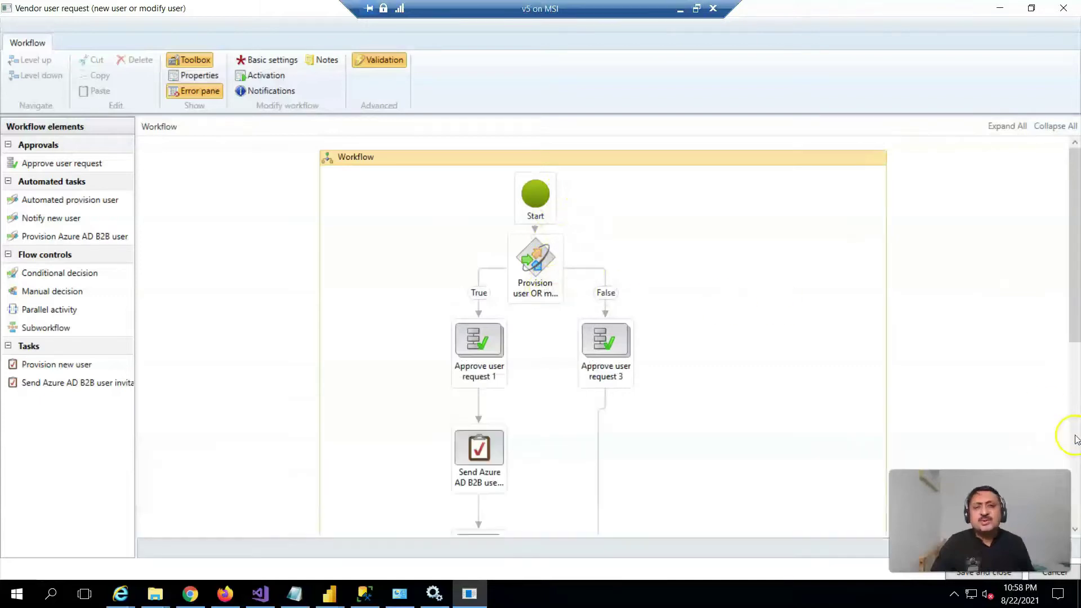
Step: Review the Provision user OR modify roles condition, where Request action is Add user
click(535, 251)
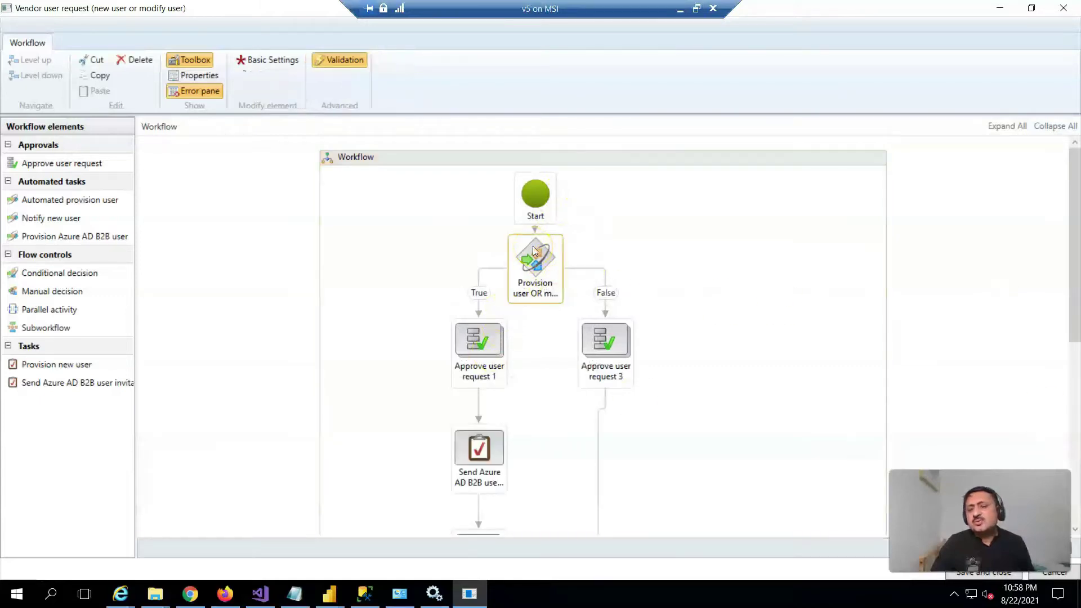
click(538, 259)
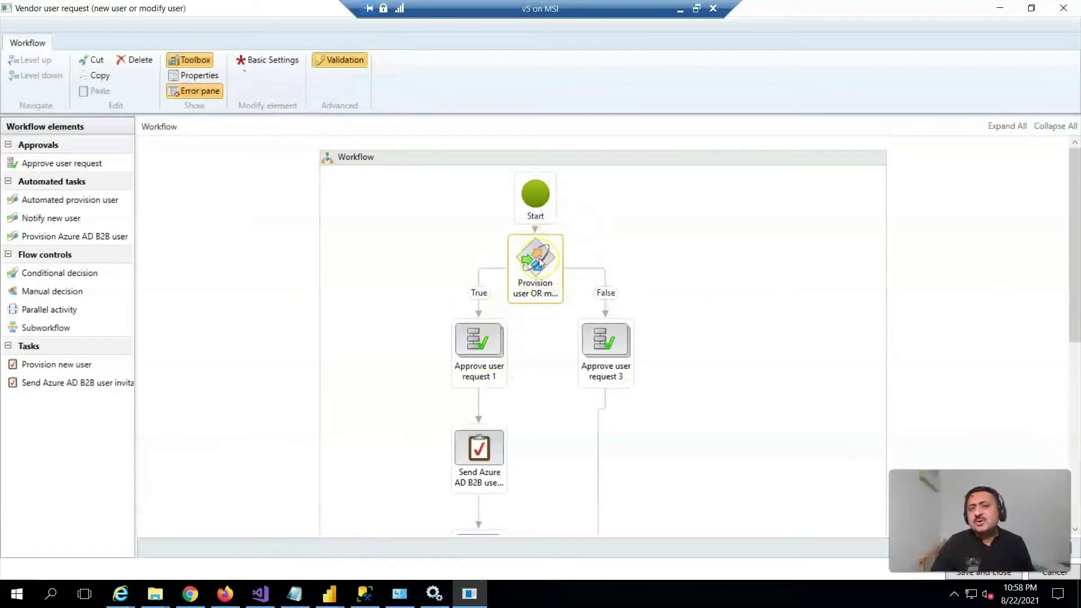
right_click(539, 262)
click(580, 367)
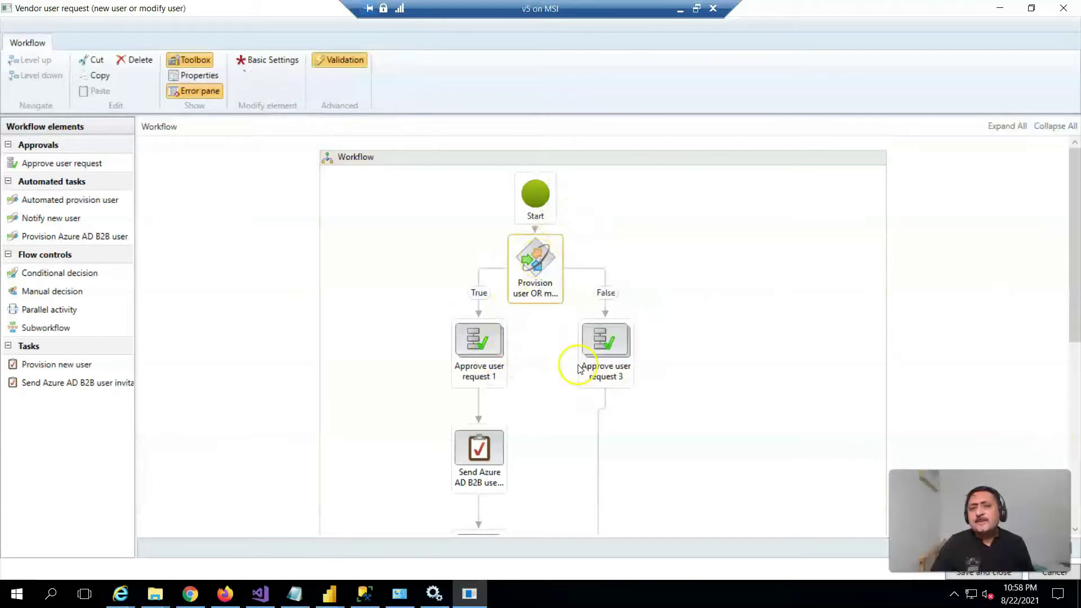
click(465, 276)
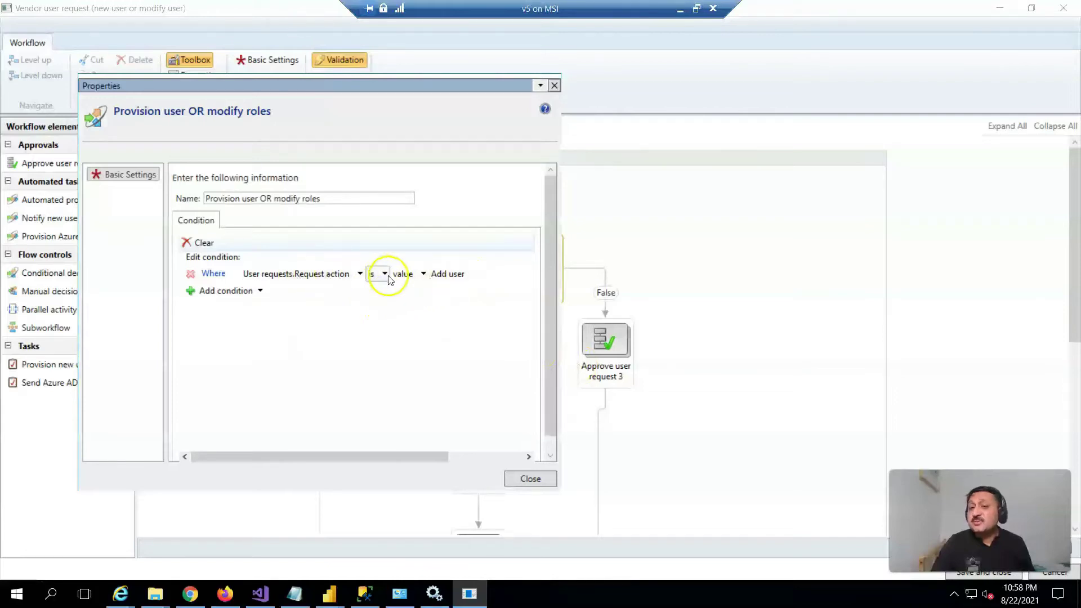
click(530, 480)
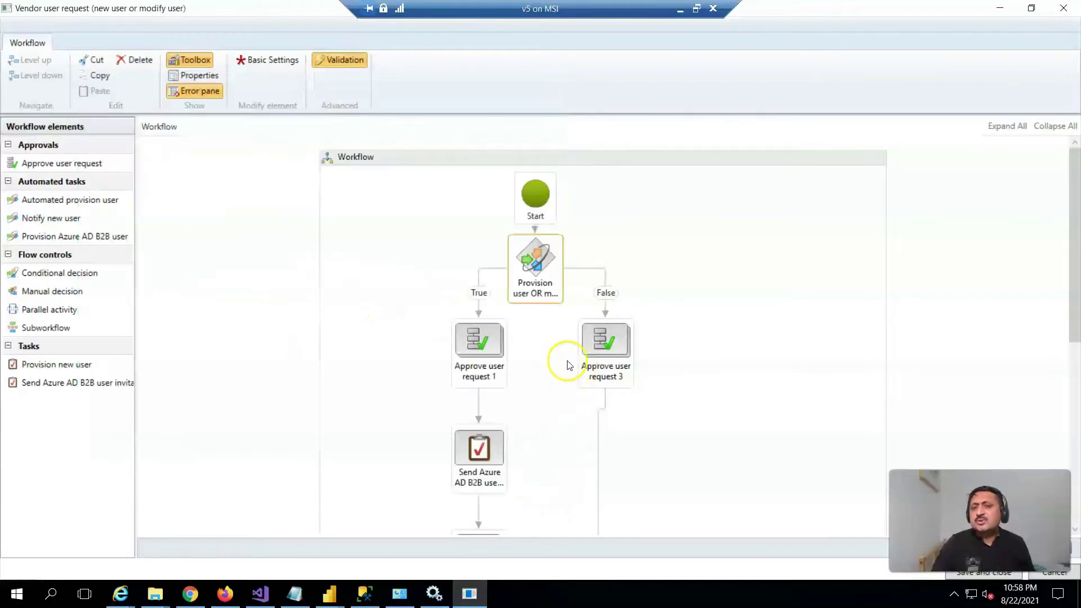
scroll(526, 350, down, 2)
click(479, 238)
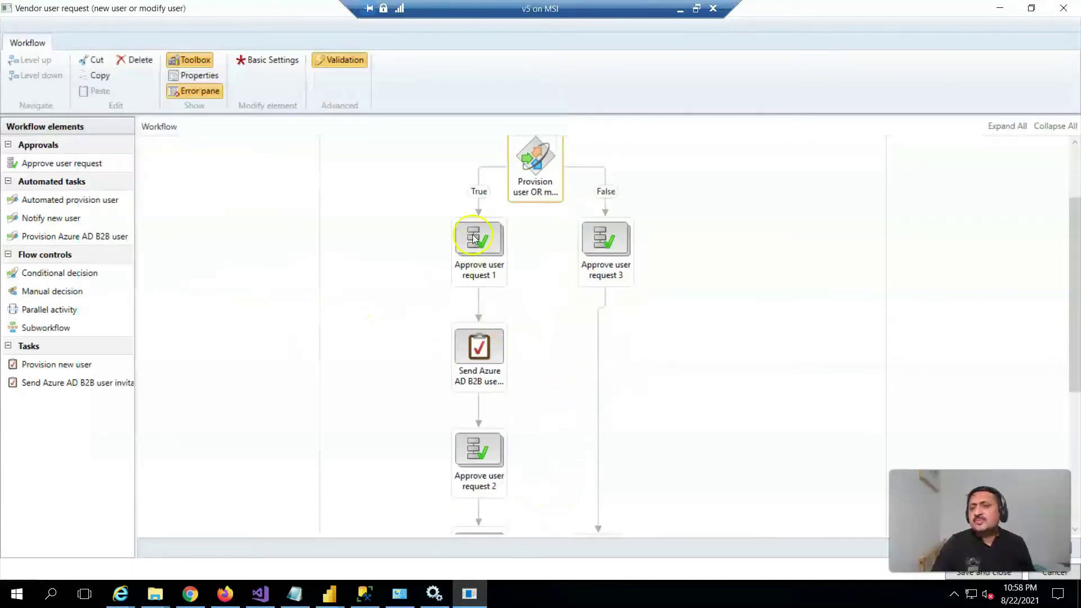
Step: Confirm Step 1 of Approve user request 1 is assigned to the admin user under Assignment > User
double_click(479, 238)
click(603, 351)
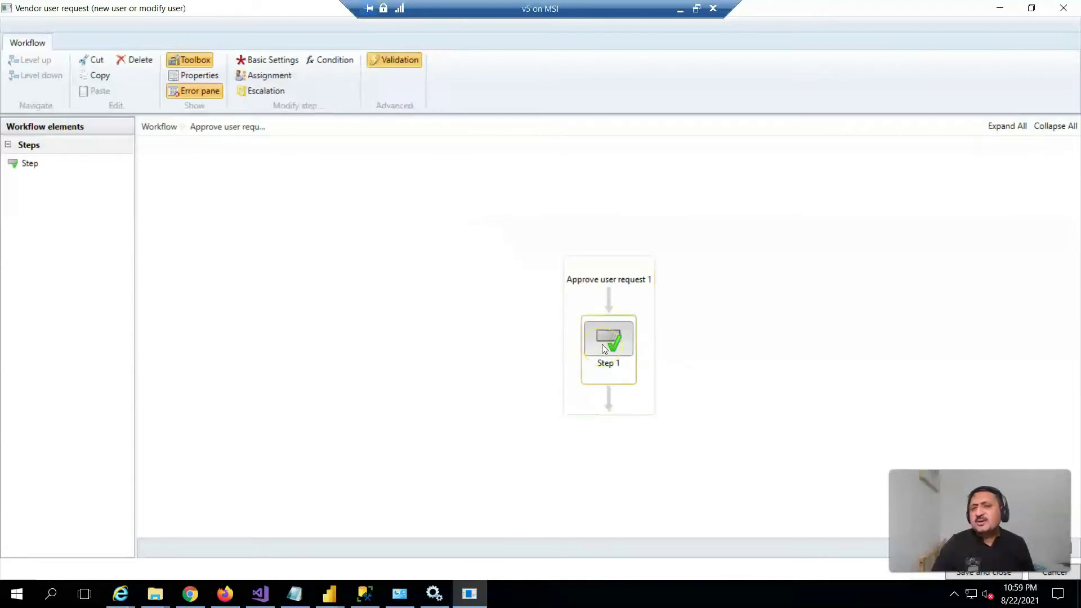
click(199, 75)
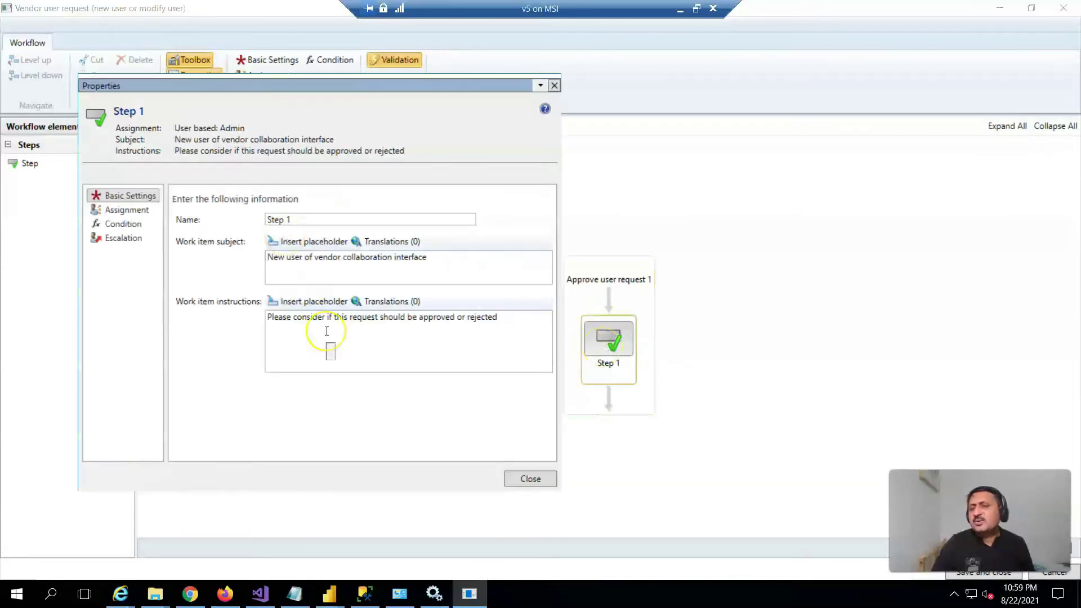
click(126, 210)
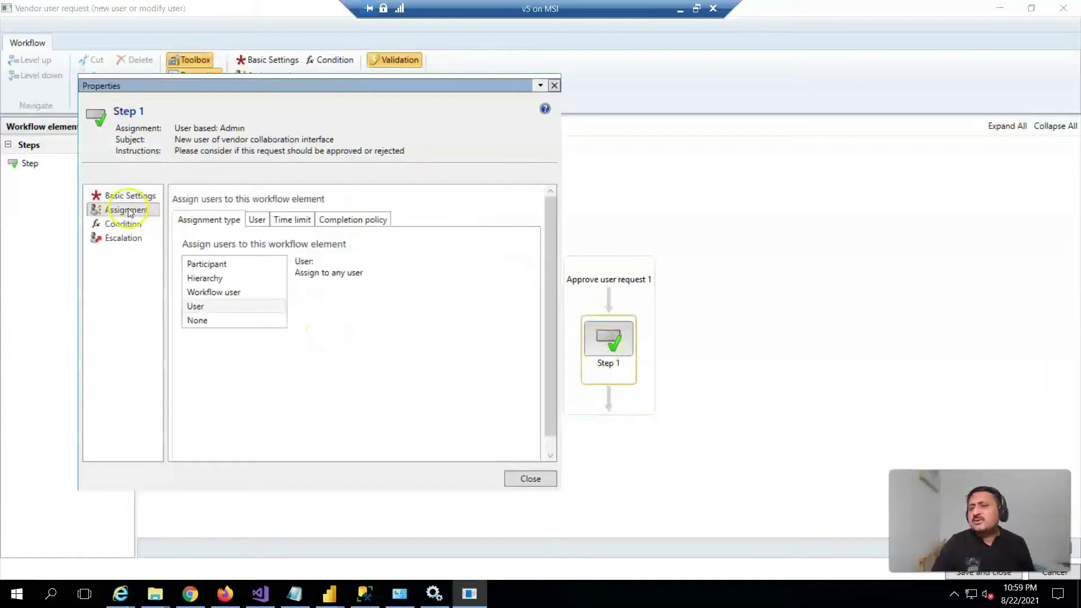
click(201, 306)
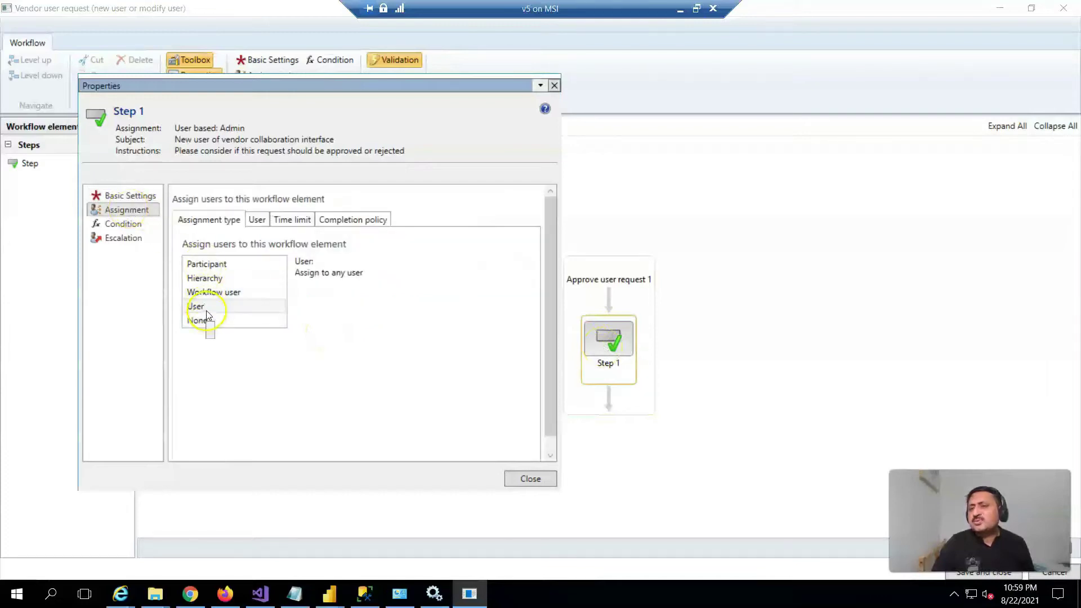
click(256, 220)
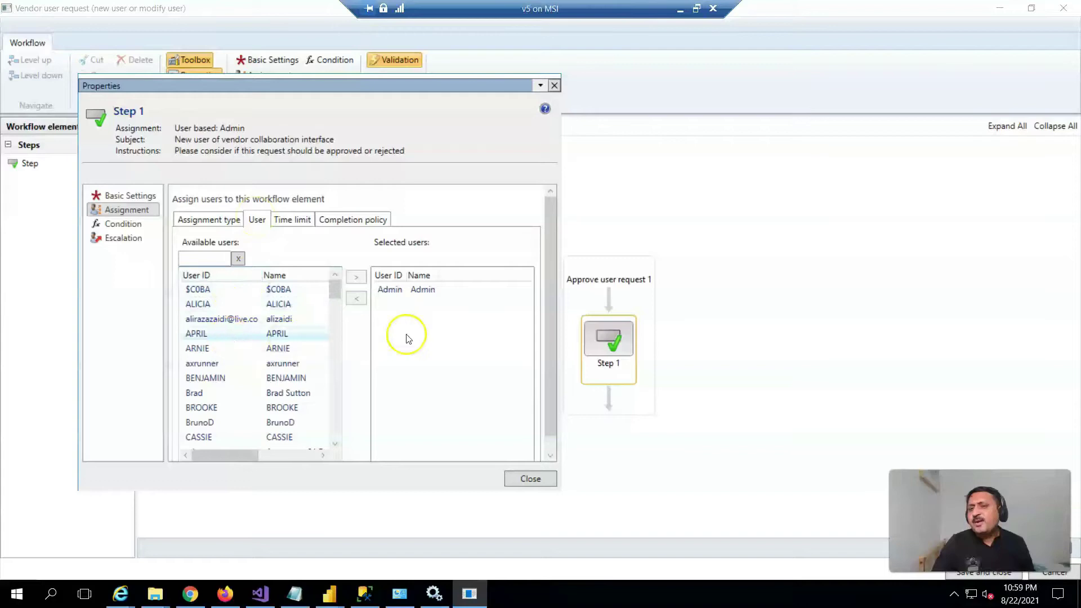
click(518, 478)
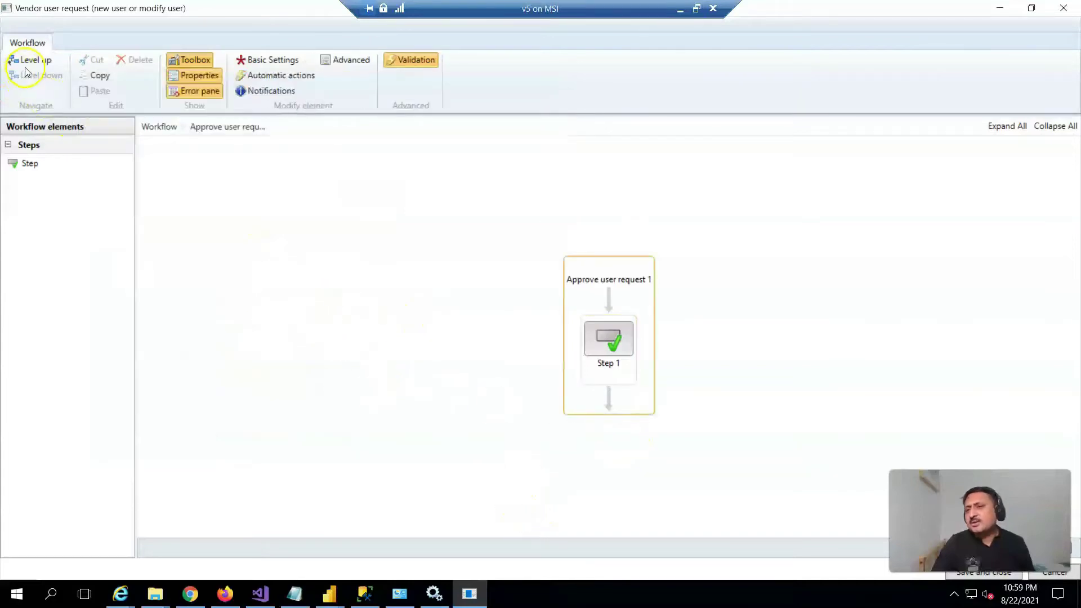
Step: Return to the top-level diagram and select the Send Azure AD B2B invitation task
click(31, 60)
scroll(400, 332, down, 2)
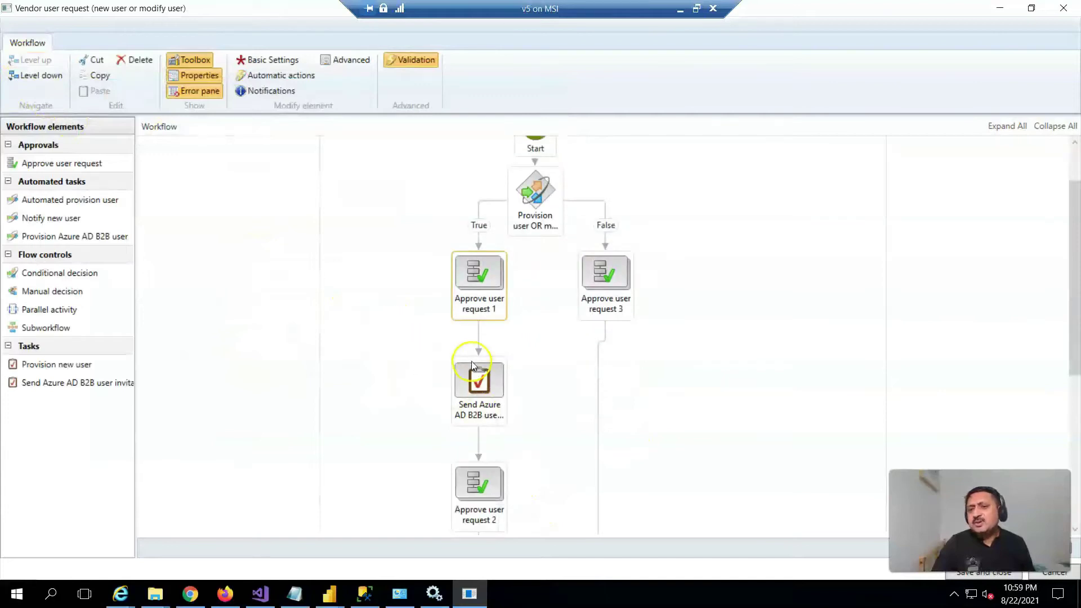
click(480, 383)
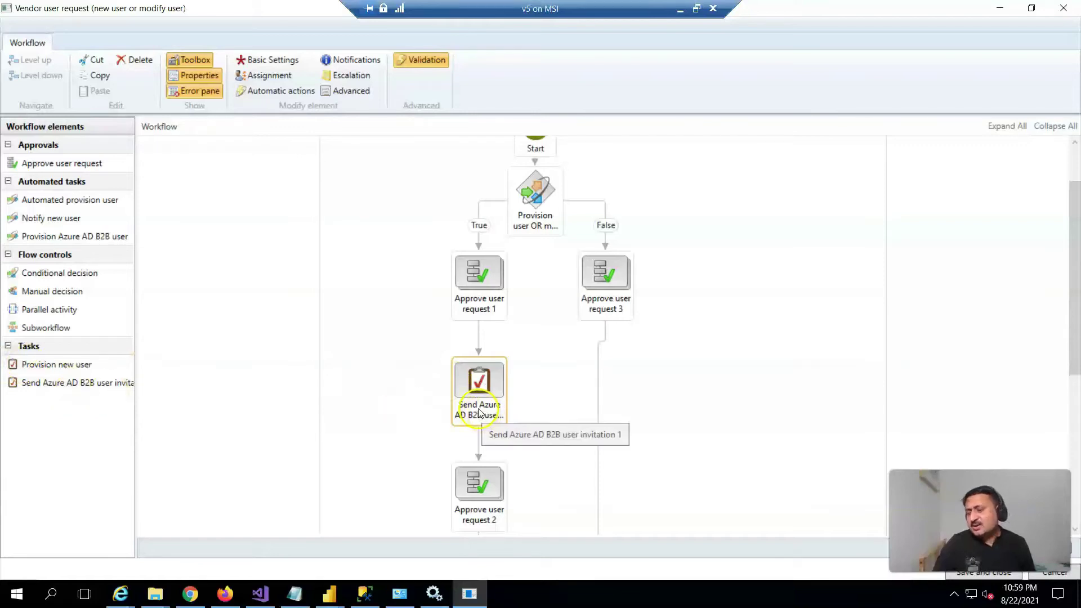
scroll(516, 388, down, 3)
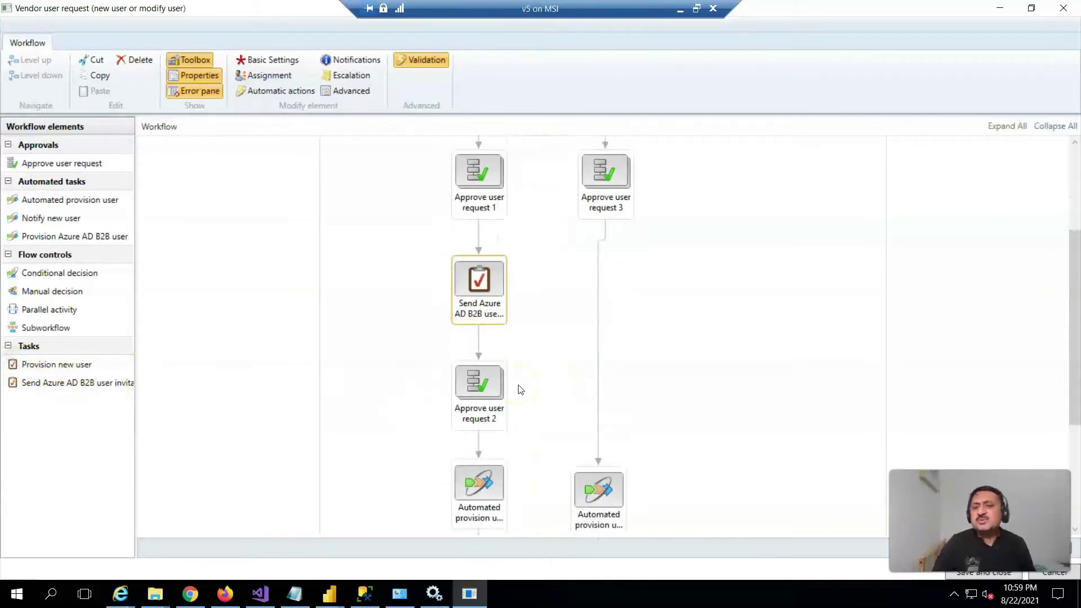
scroll(521, 389, down, 1)
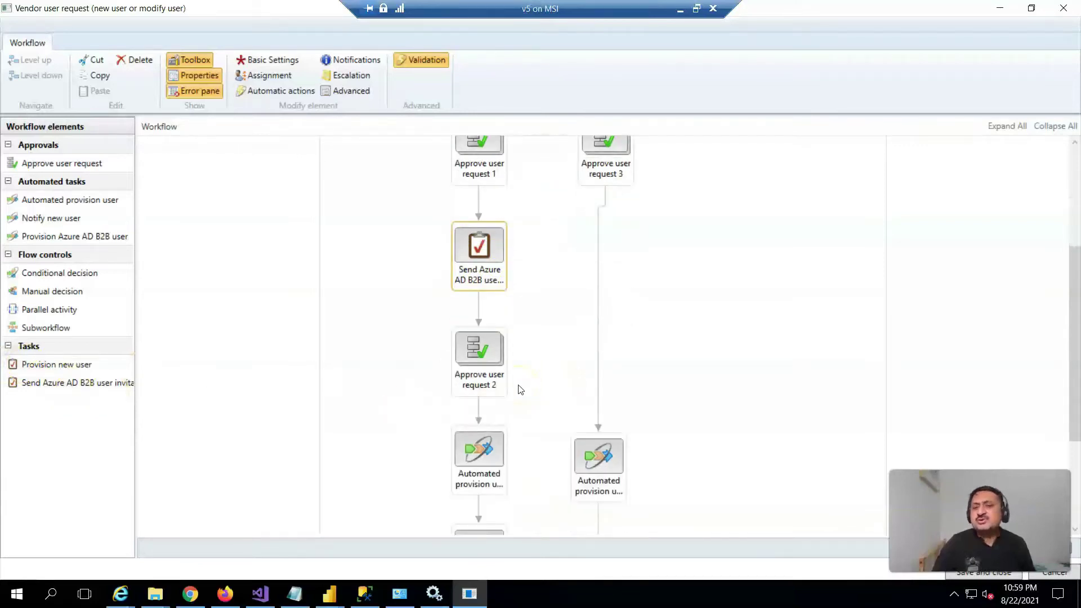
Step: Confirm Approve user request 2's Step 1 is assigned to the admin user
double_click(482, 352)
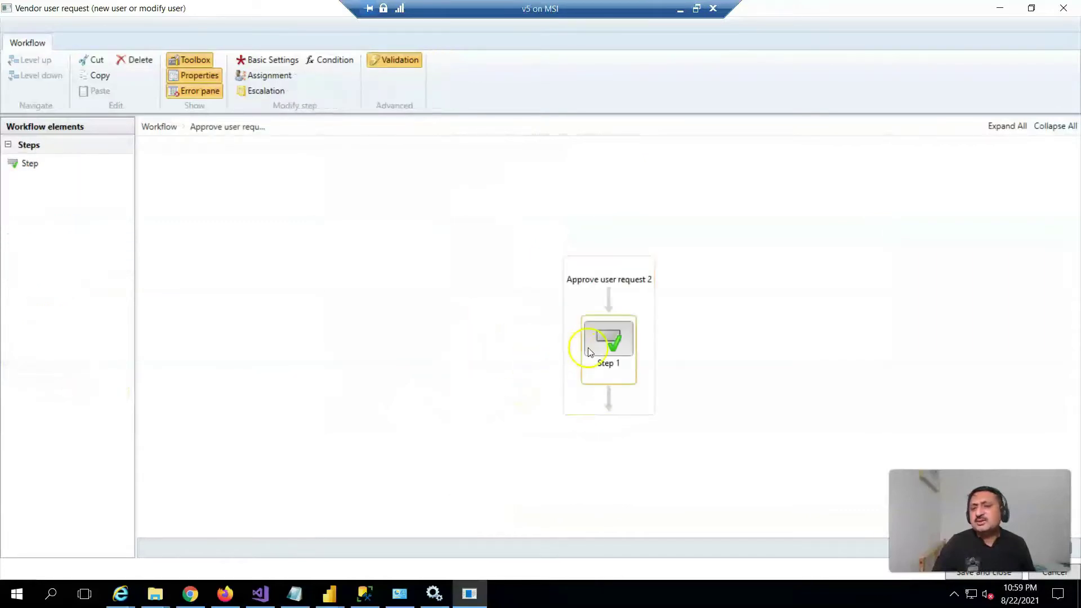
click(198, 74)
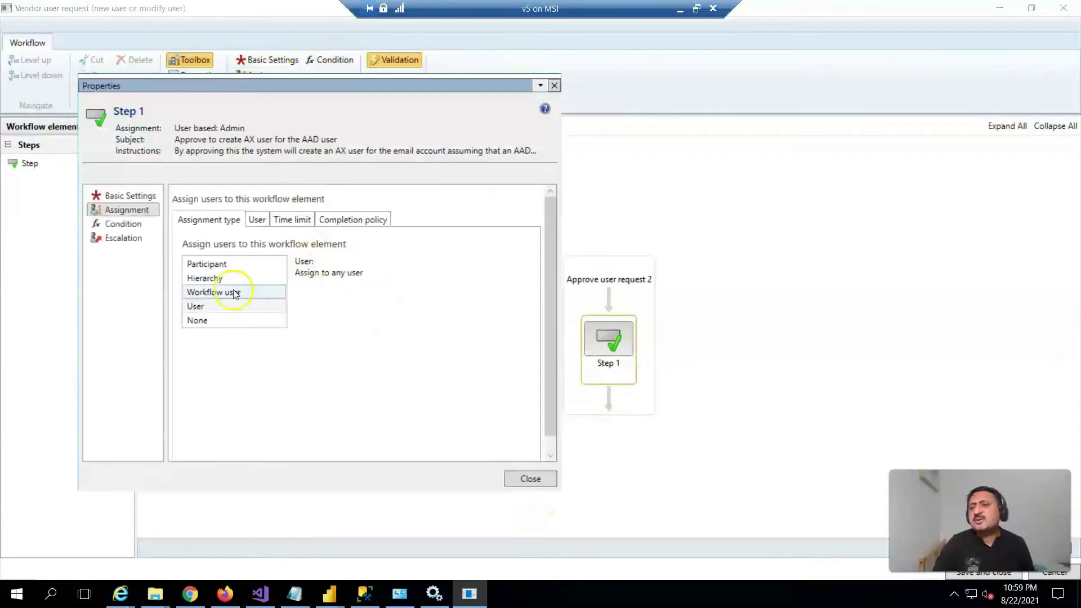
click(258, 221)
click(526, 480)
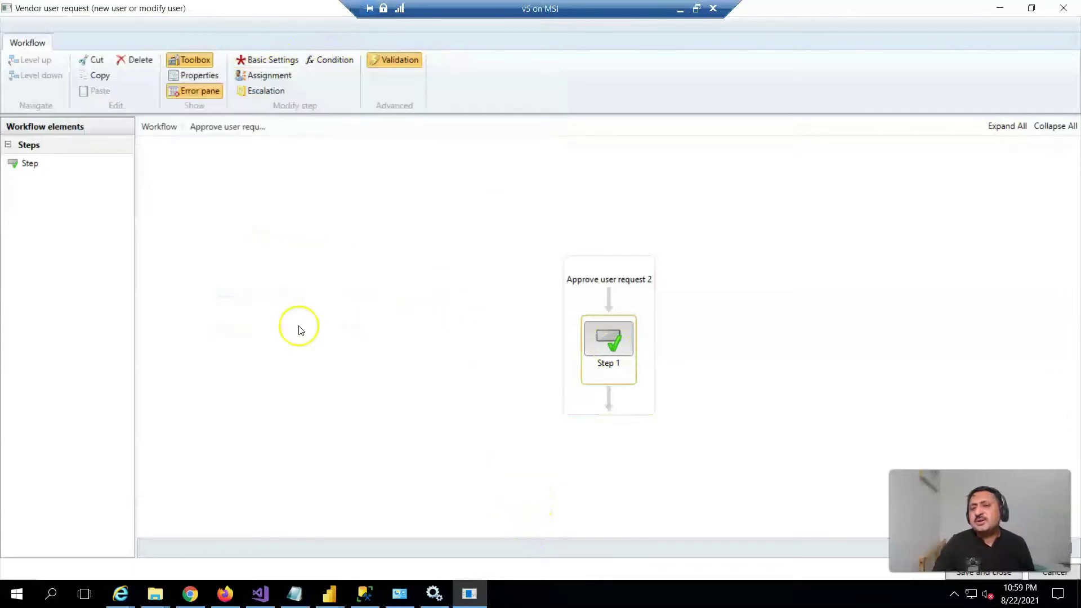
click(222, 168)
click(33, 60)
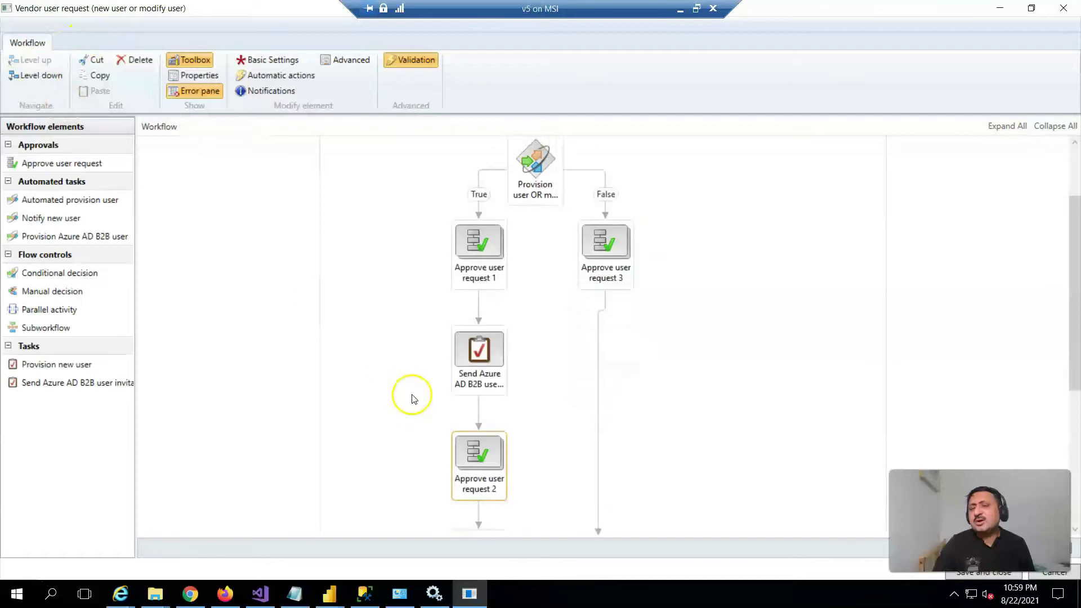
scroll(411, 399, down, 3)
click(475, 418)
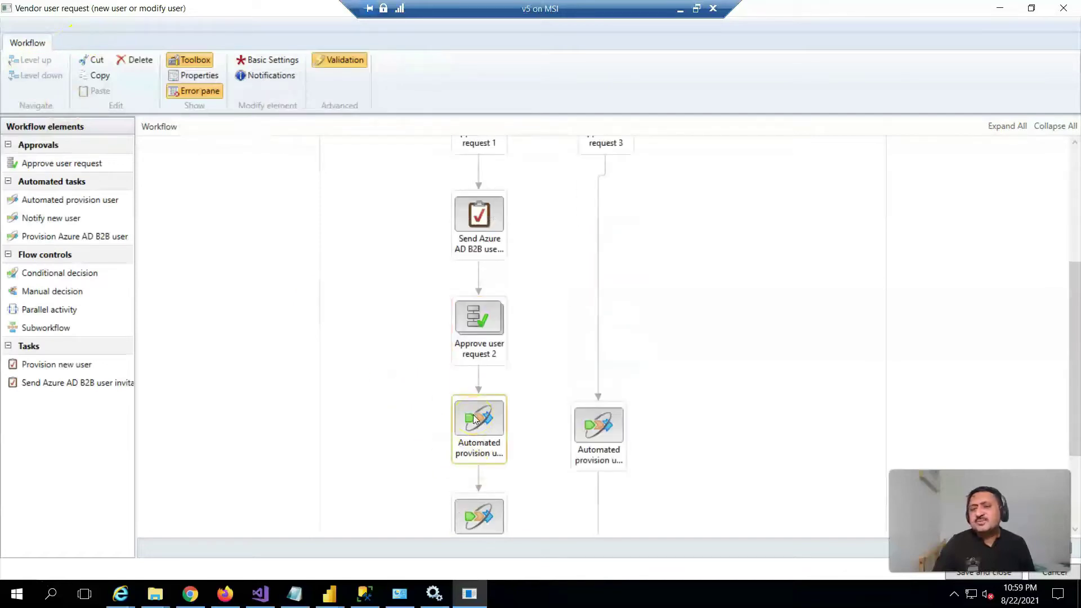
click(409, 406)
scroll(386, 403, down, 1)
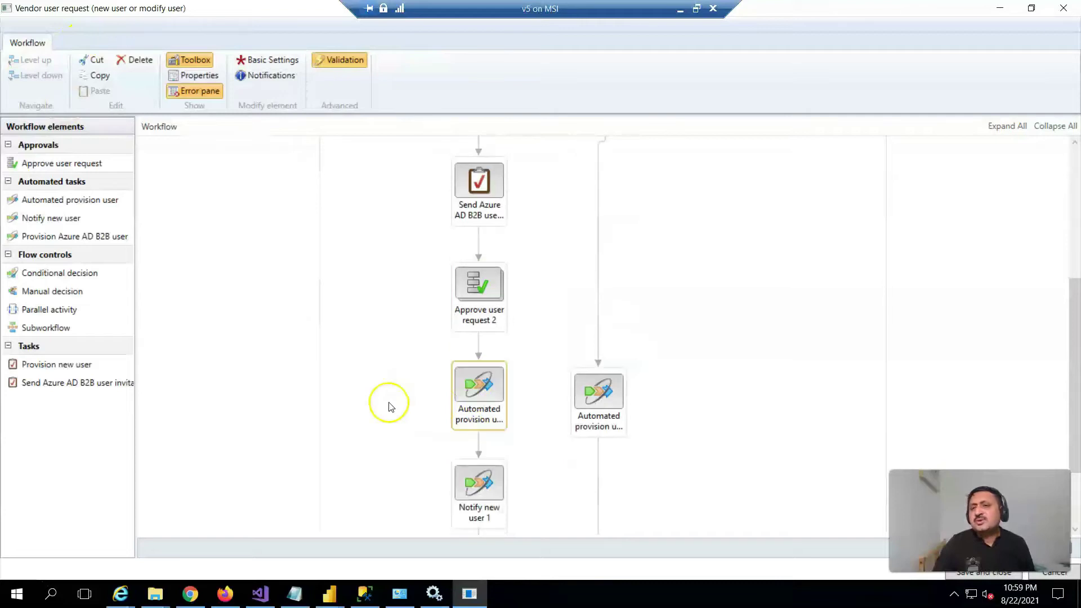
scroll(483, 403, down, 1)
scroll(484, 411, down, 1)
click(481, 415)
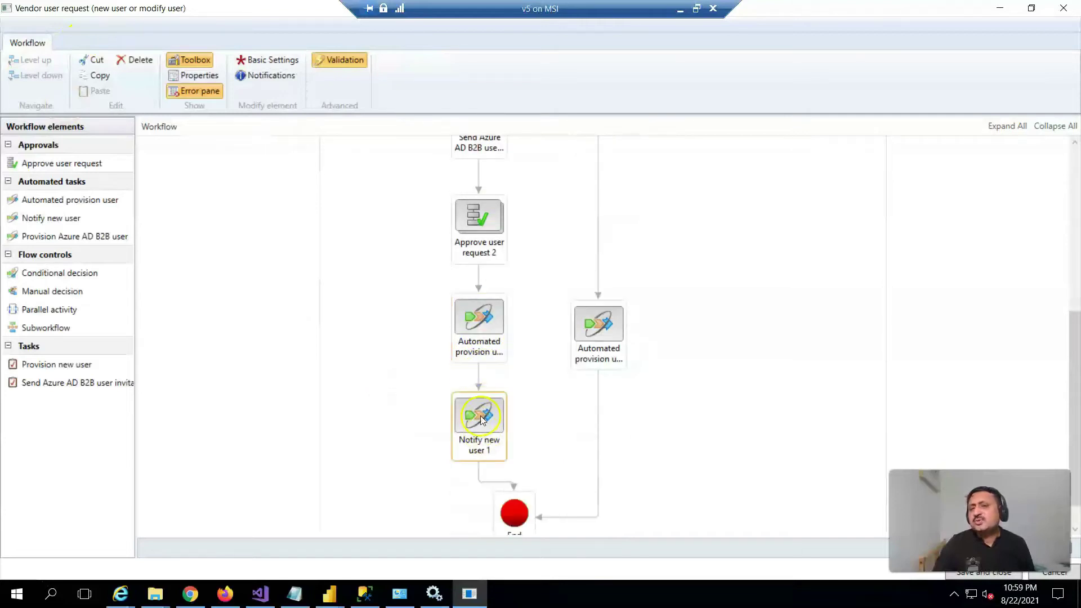
click(491, 322)
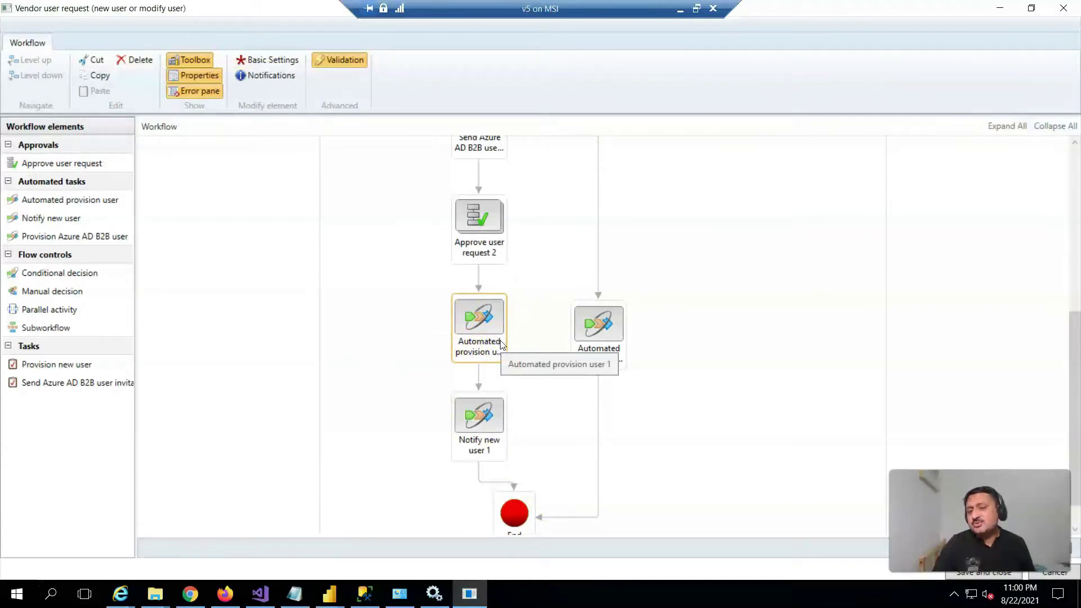
click(488, 428)
click(516, 499)
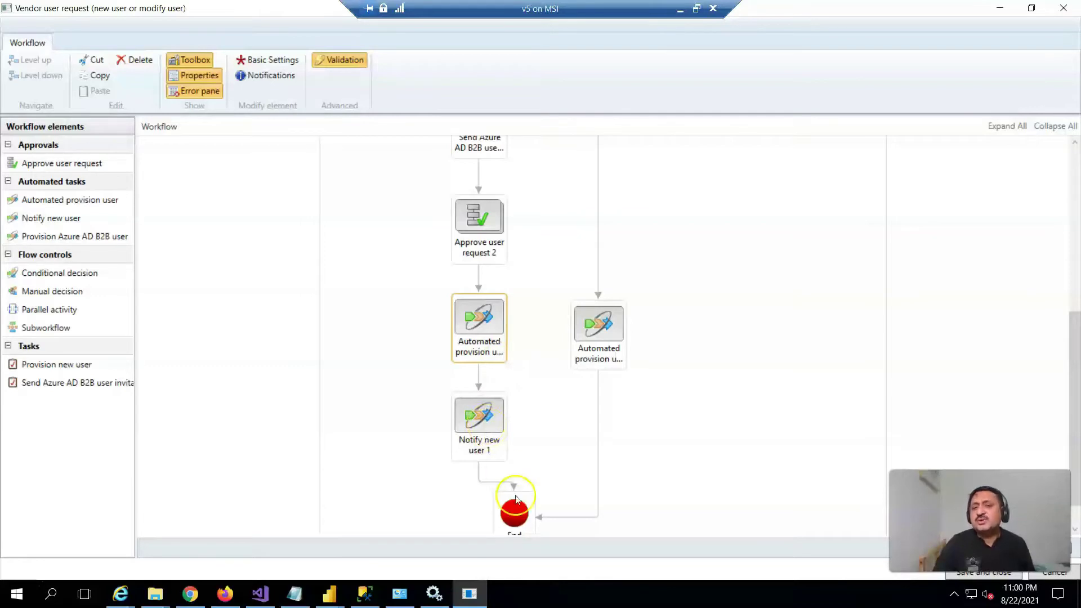
Step: Delete the Approve user request 2 step from the True branch
click(420, 471)
scroll(423, 467, up, 5)
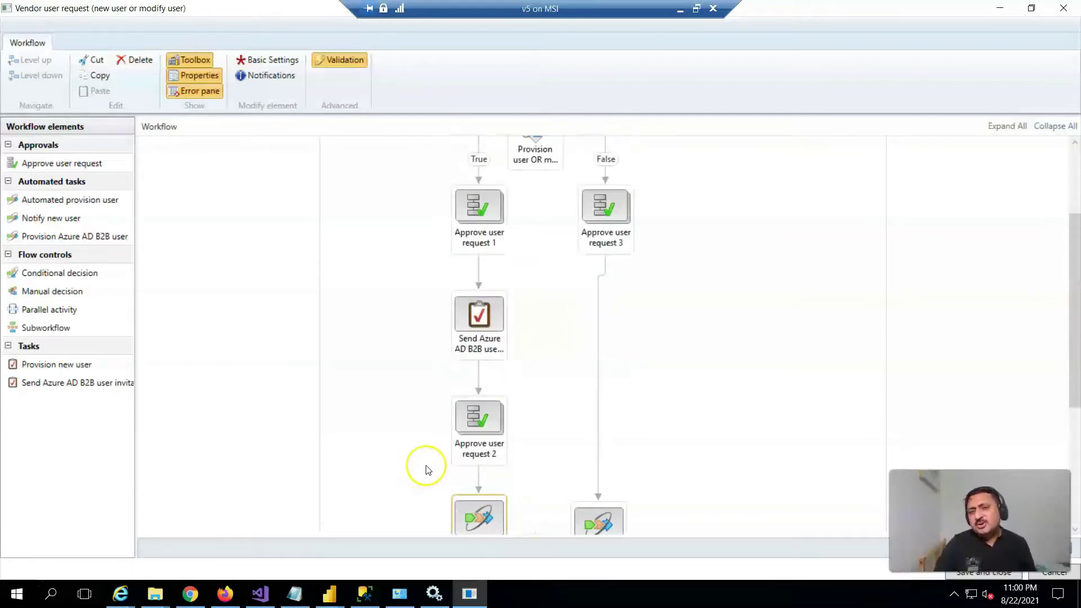
scroll(426, 470, down, 2)
scroll(426, 471, up, 5)
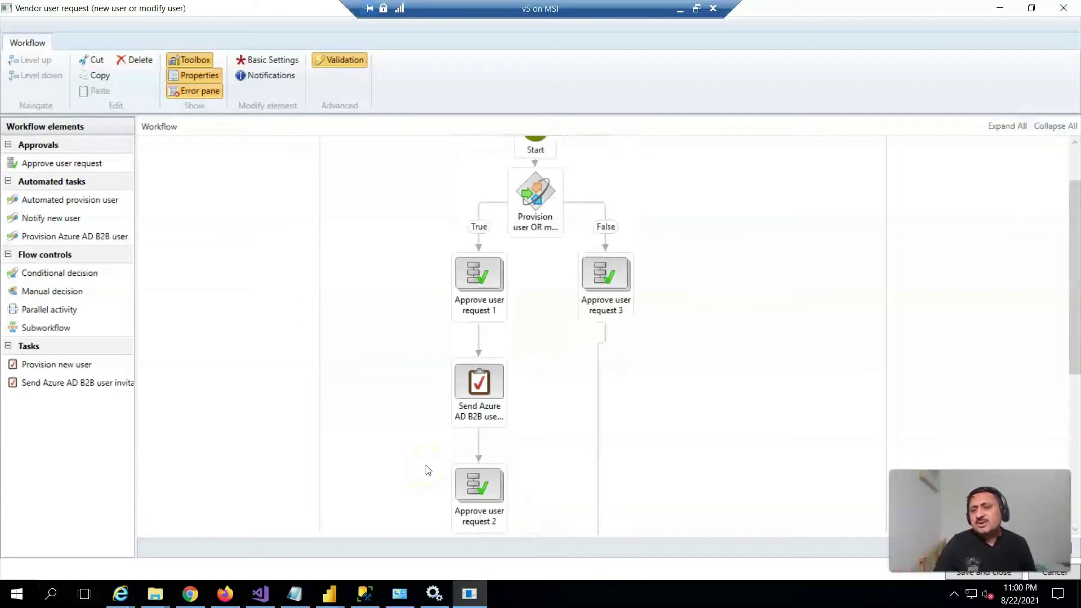
scroll(426, 470, down, 2)
click(484, 451)
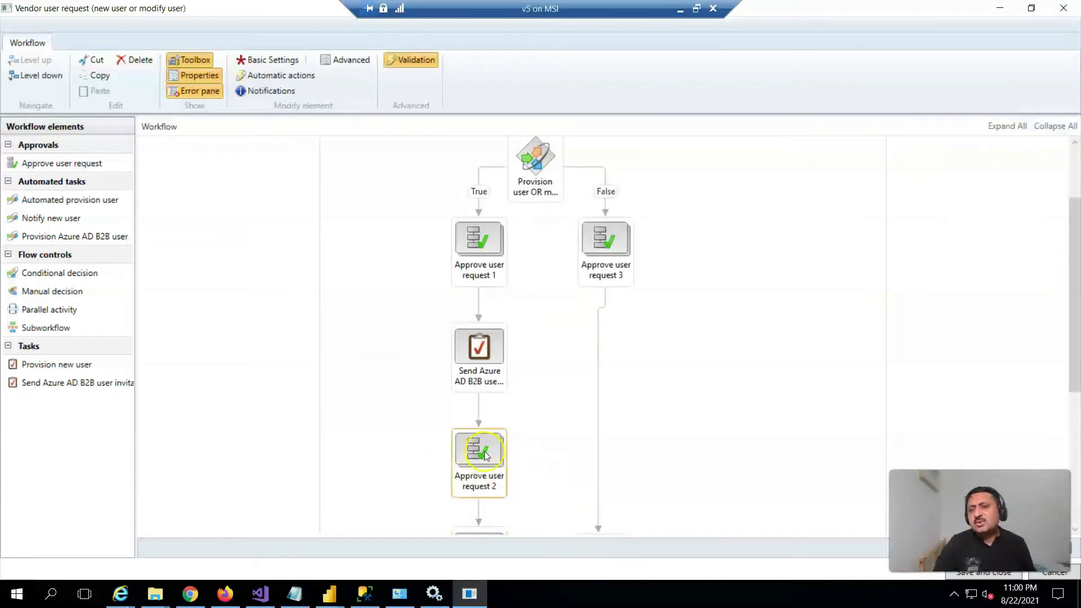
key(Delete)
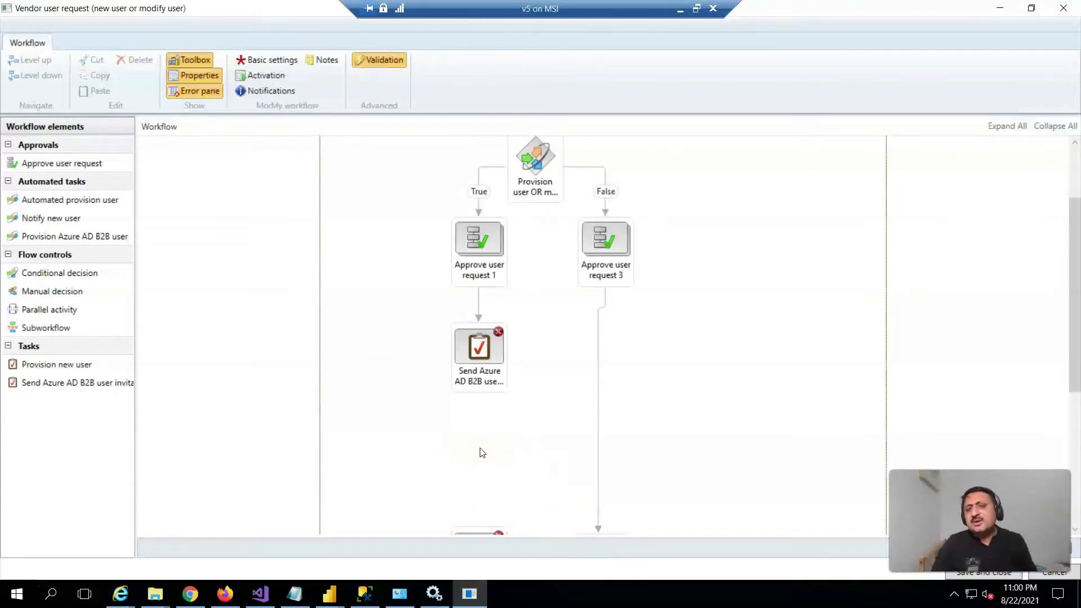
Step: Connect the Send Azure AD B2B invitation task directly to Automated provision user
scroll(474, 405, down, 1)
click(478, 314)
drag(481, 322, 481, 456)
scroll(519, 442, up, 2)
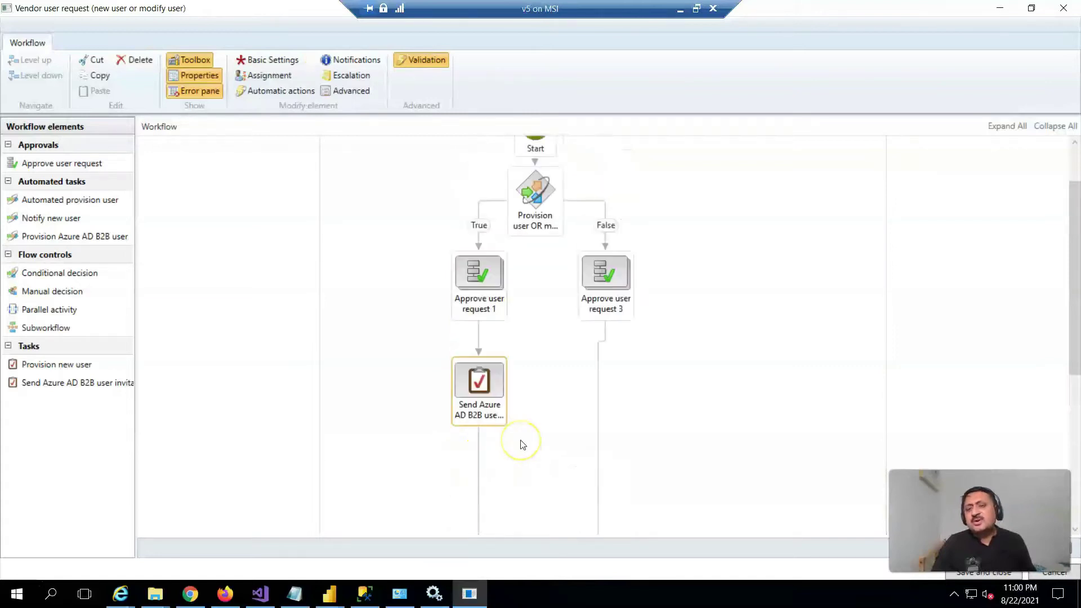
click(374, 375)
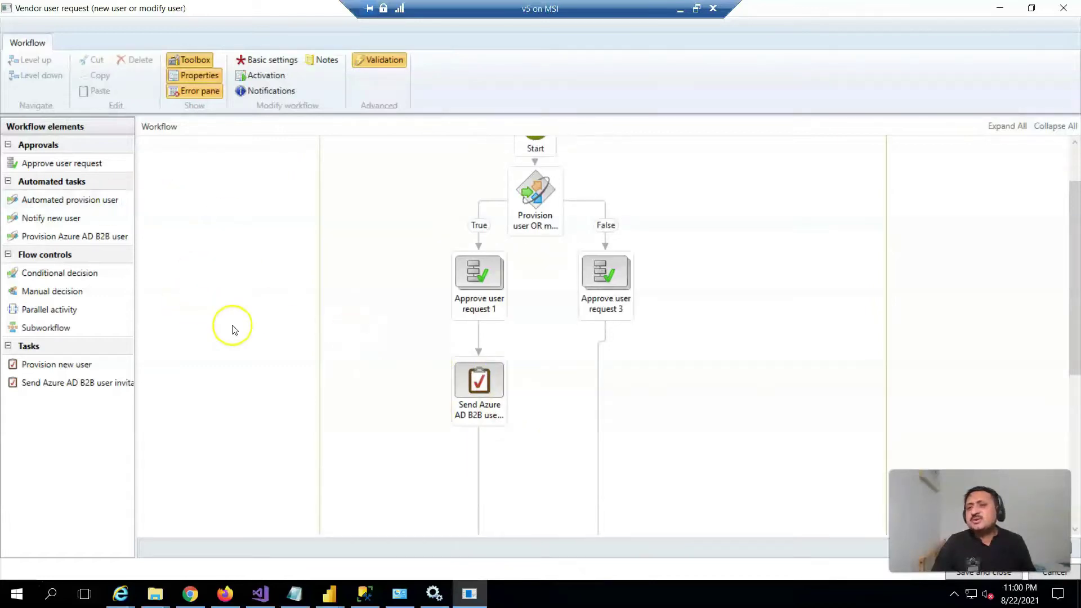
Step: Save the workflow with the version note 'skipping one step' and activate the new version
scroll(232, 324, up, 2)
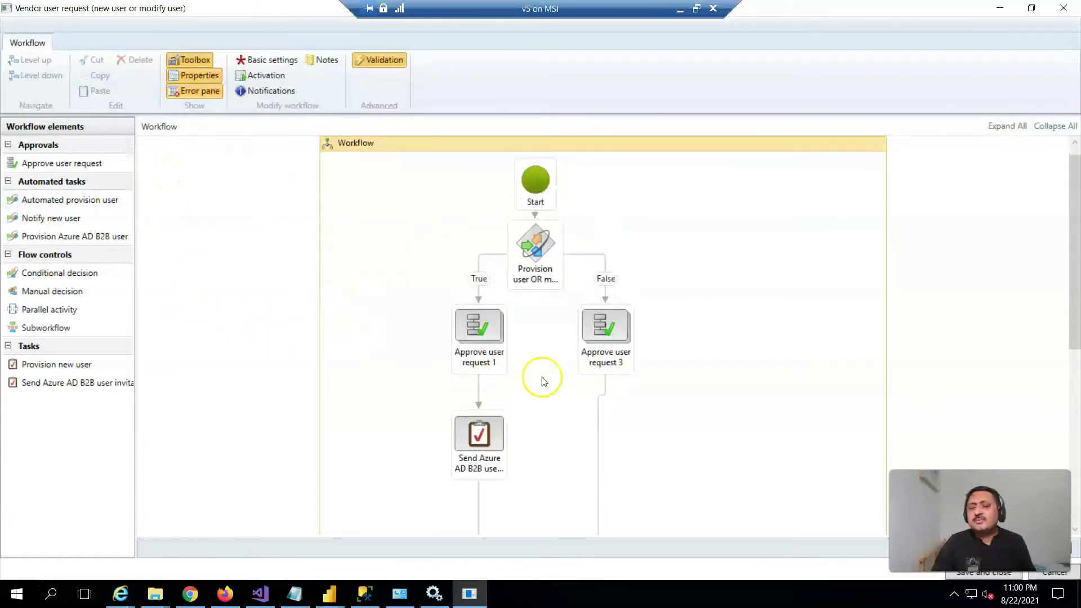
scroll(541, 379, down, 5)
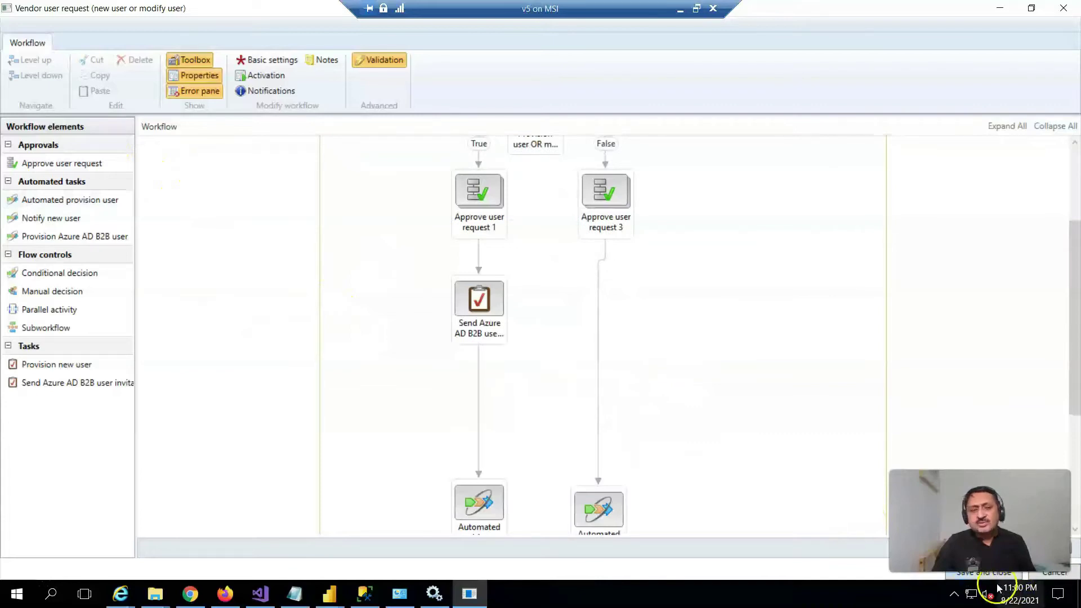
click(983, 573)
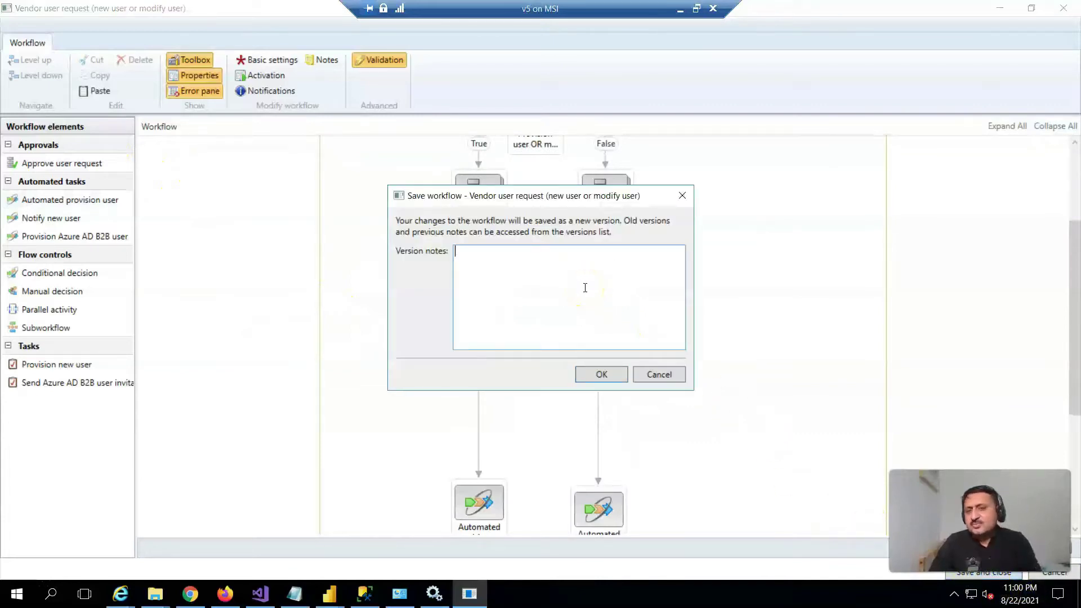
text(skipping)
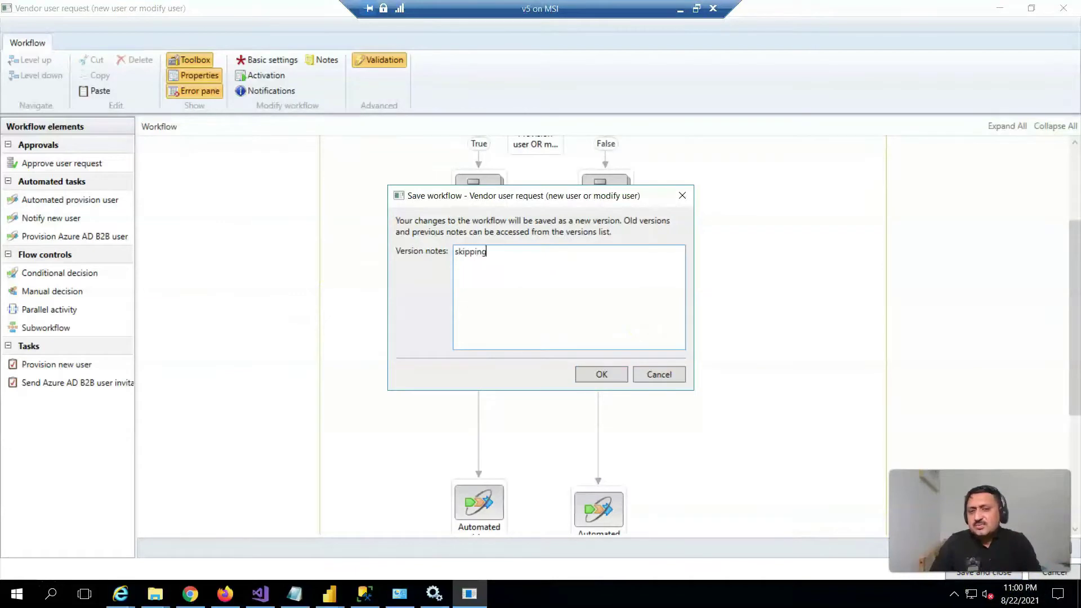
text( the)
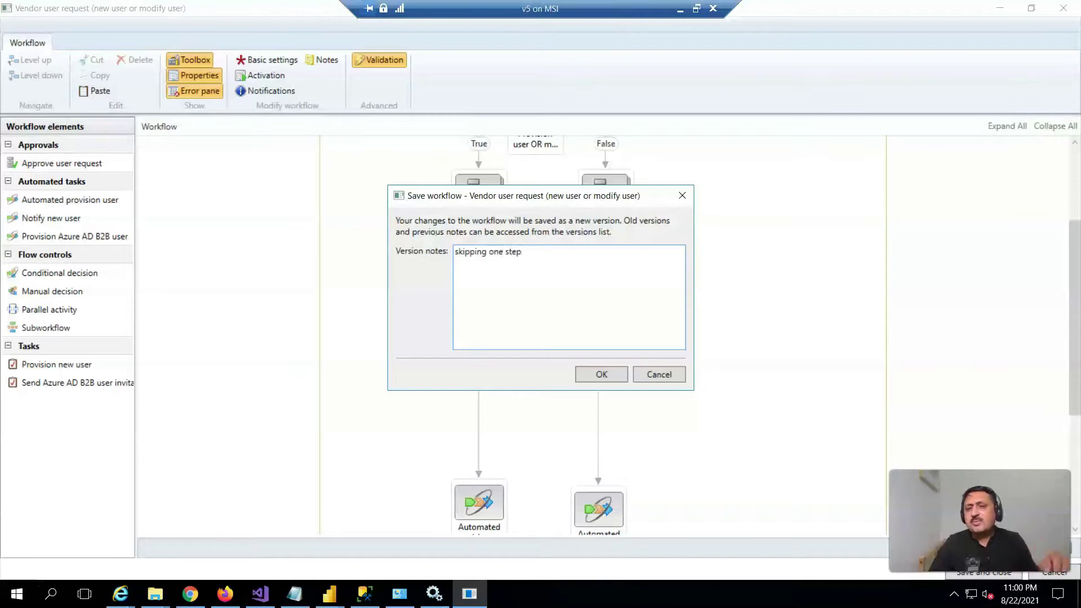
click(601, 376)
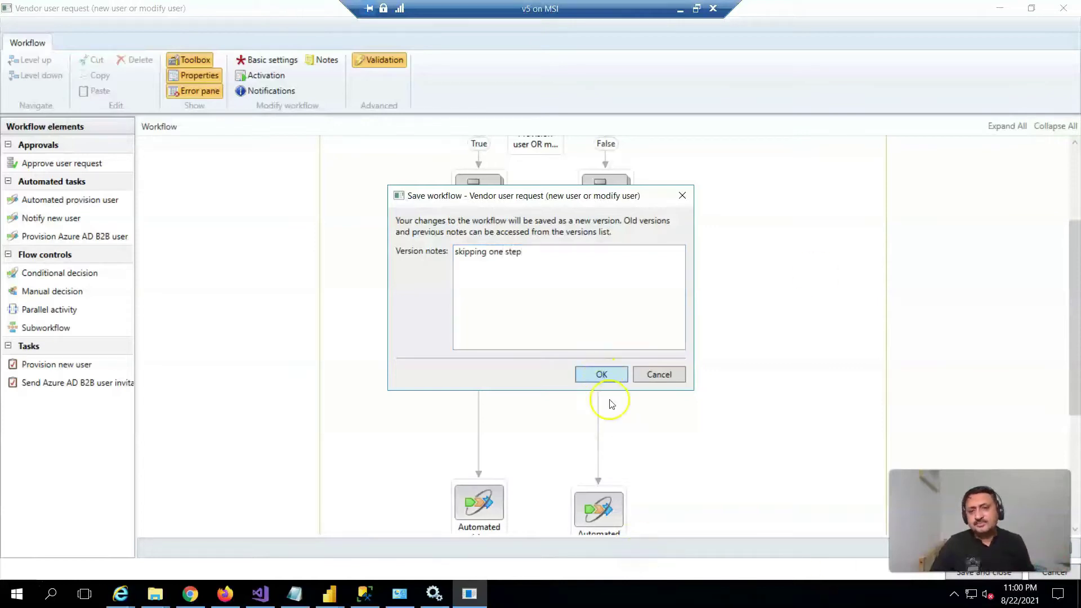
click(494, 297)
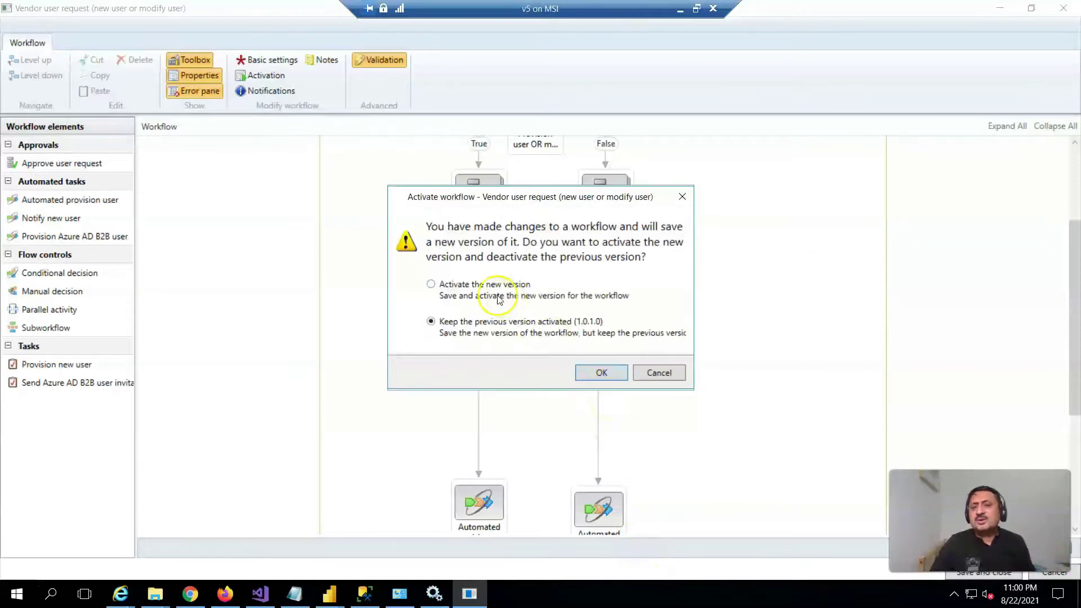
click(601, 372)
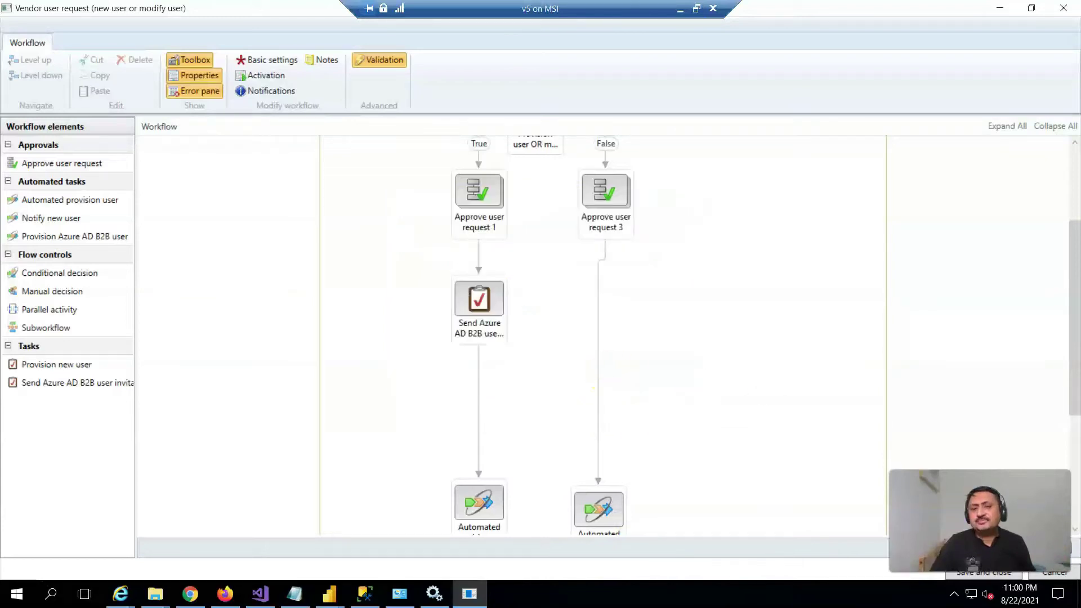
Step: Navigate to Human resources > Workers to show the worker list
click(523, 365)
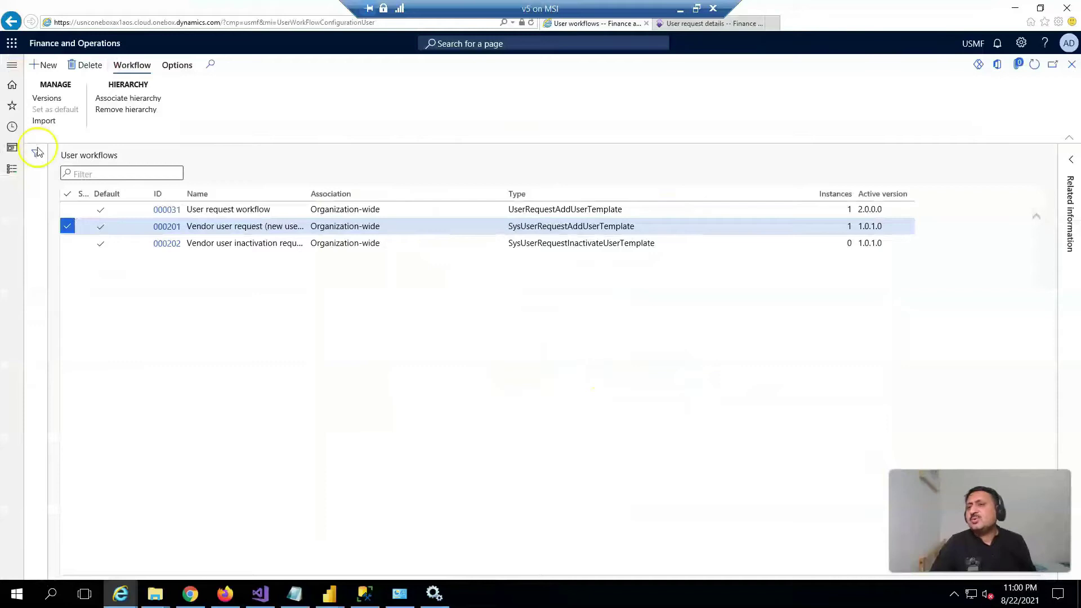
click(12, 169)
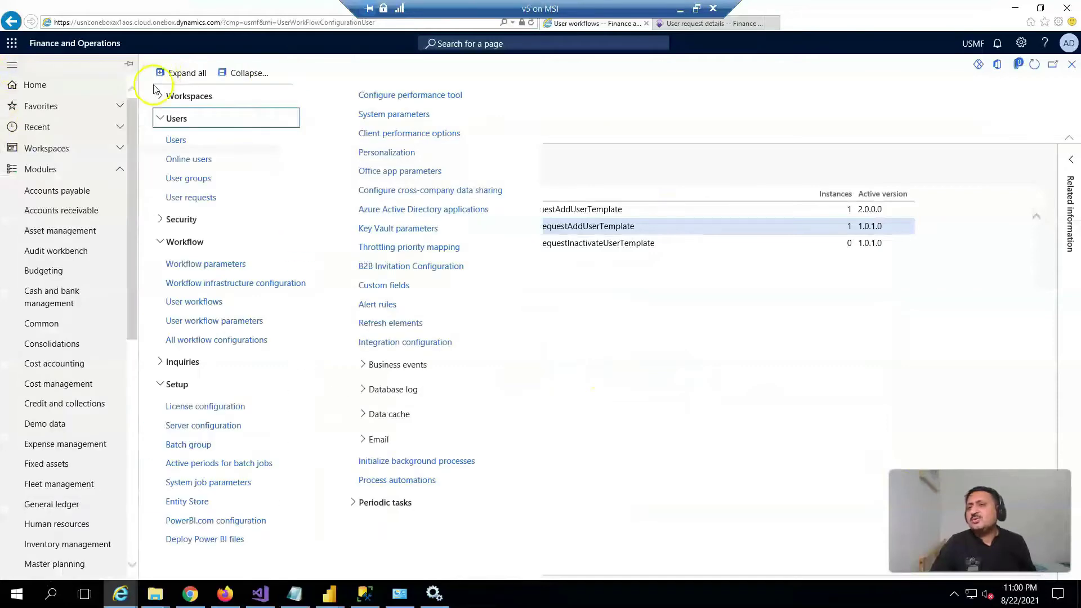
click(161, 128)
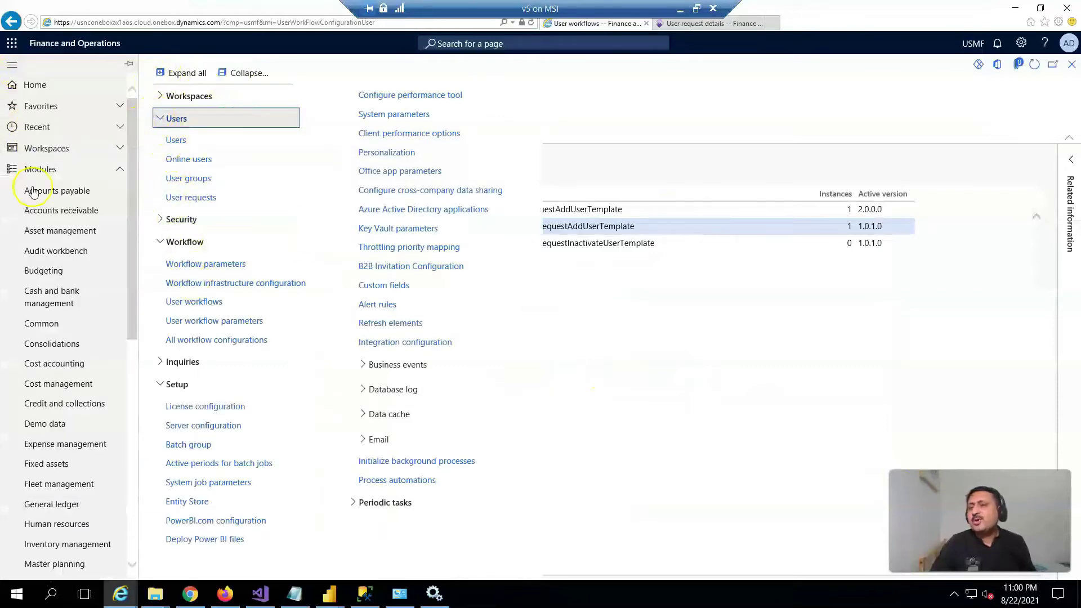
scroll(67, 417, down, 5)
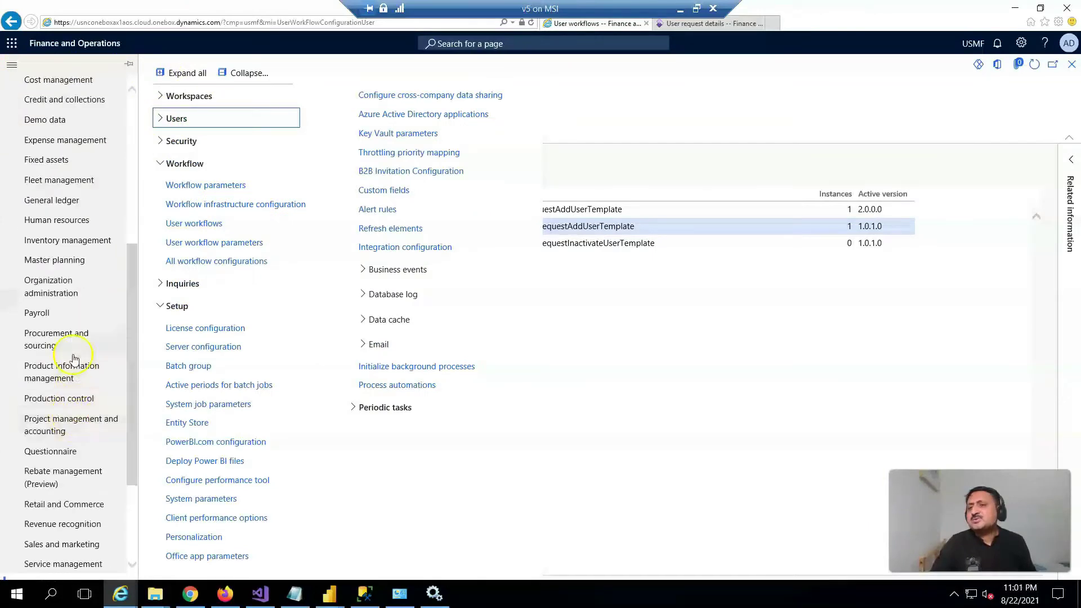
scroll(72, 350, down, 3)
scroll(75, 340, up, 4)
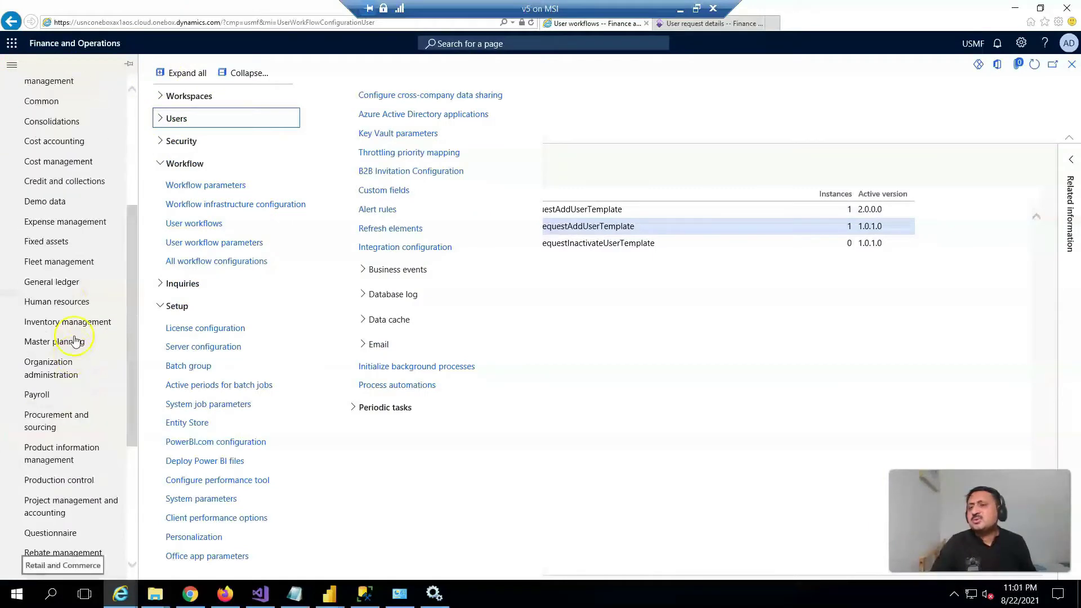
click(71, 302)
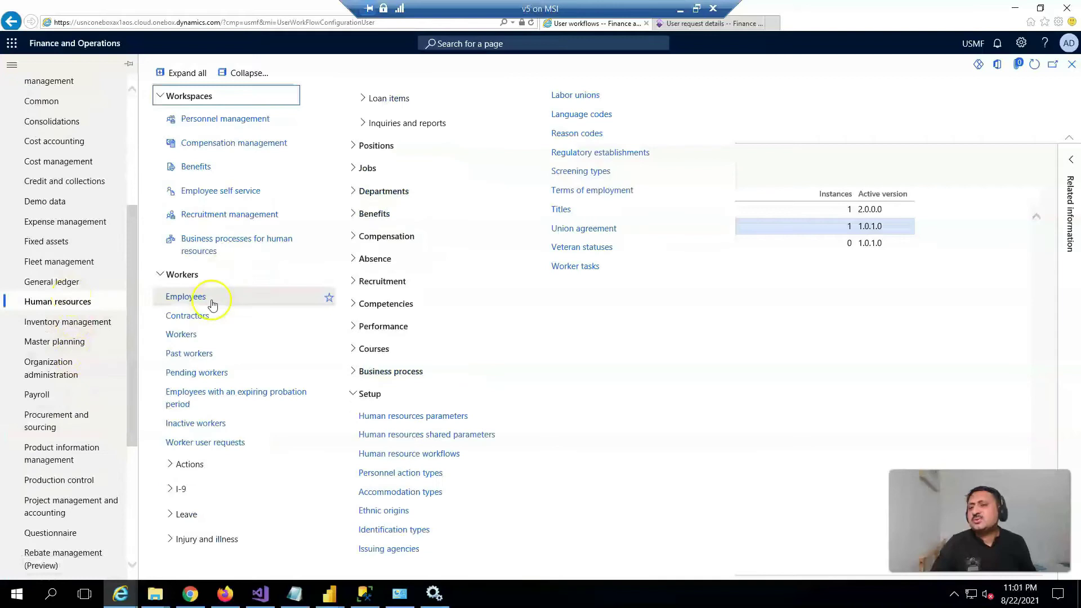
click(228, 336)
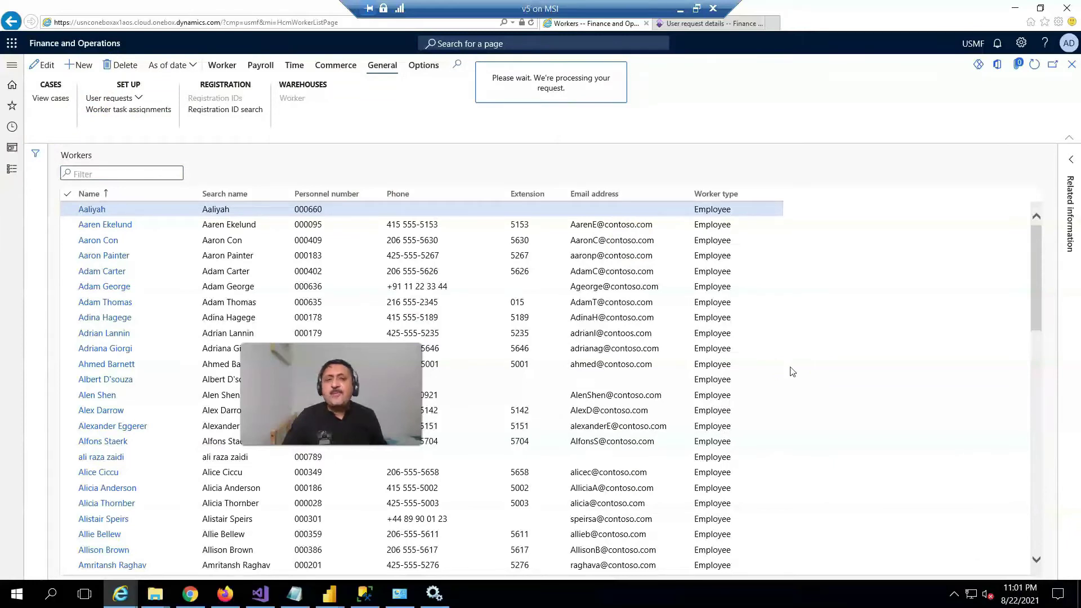
Step: Enter the new worker's first, middle and last names and hire them with an 8/1/2021 start date
click(769, 129)
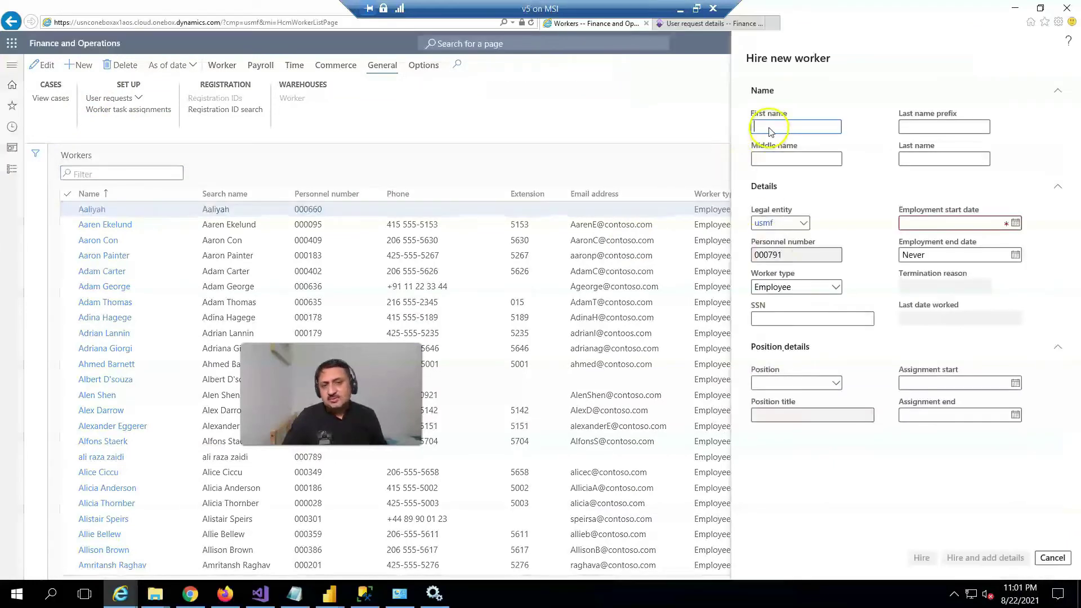
text(Ra)
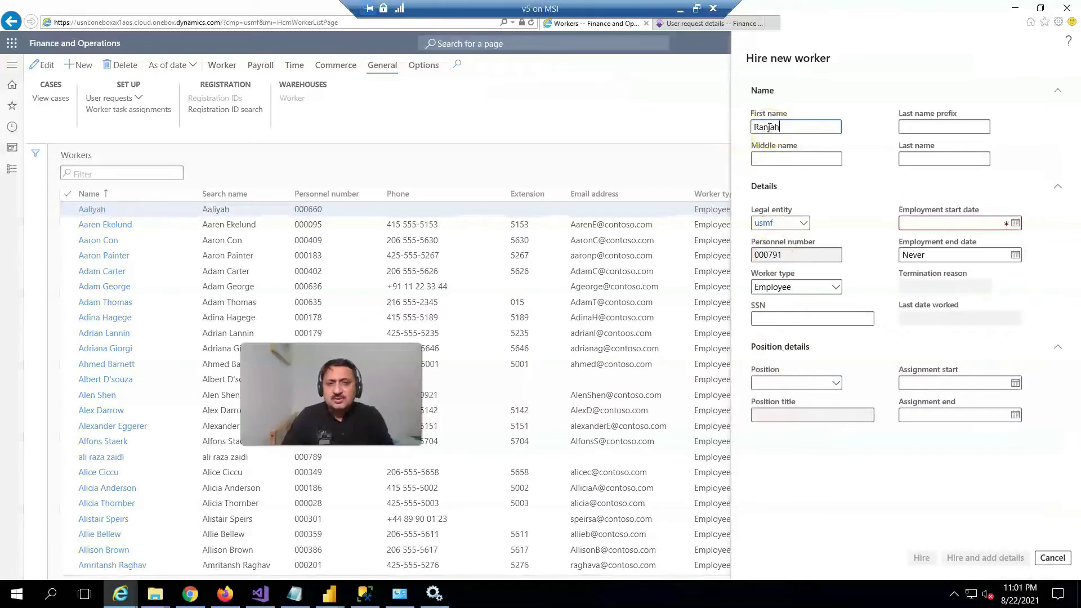
text(njah)
key(Tab)
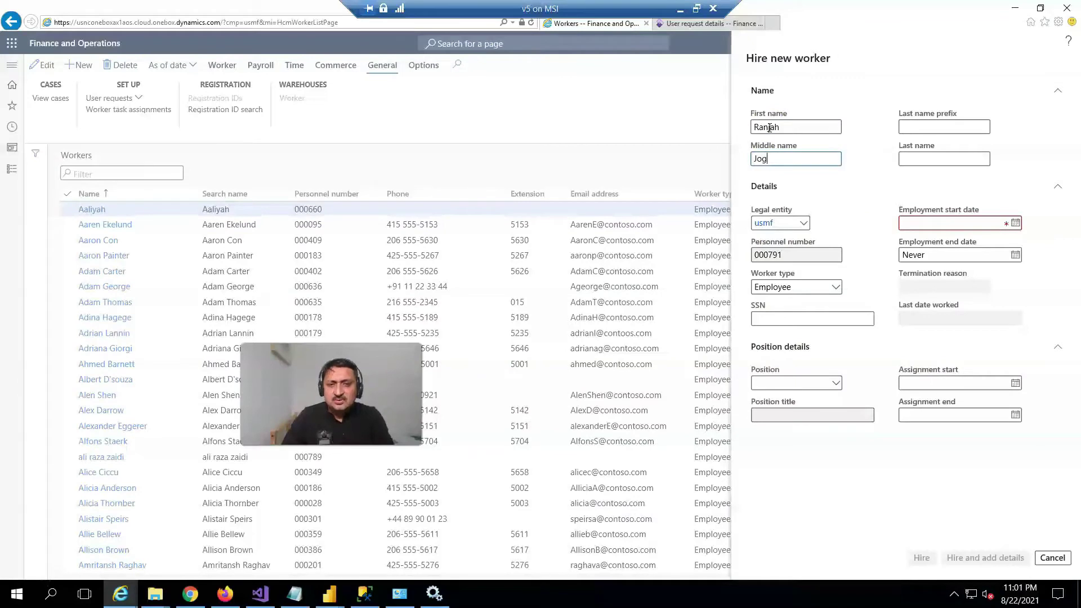
key(Tab)
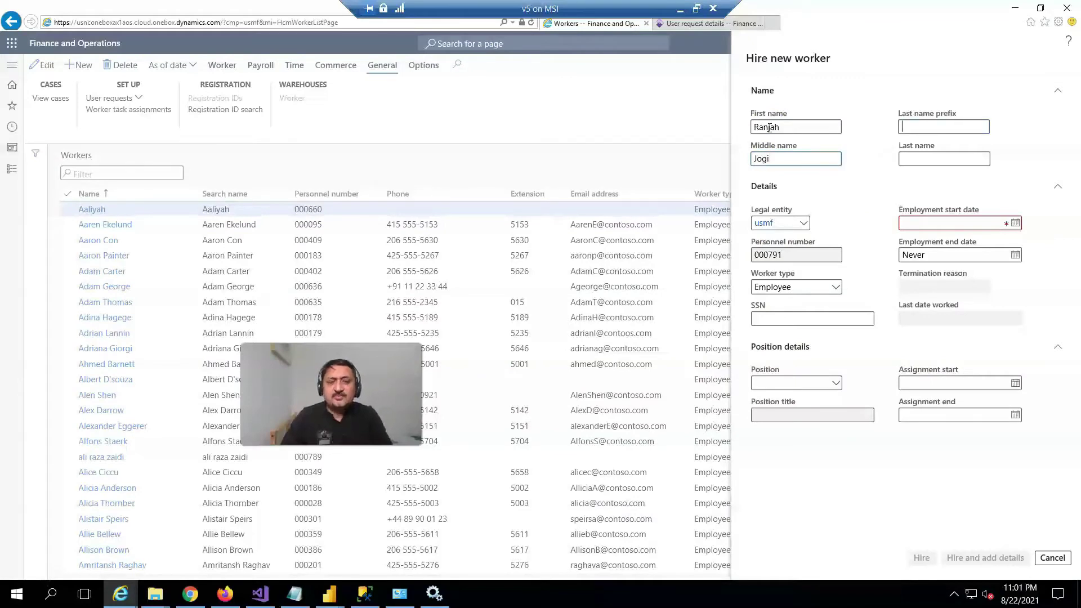
click(921, 558)
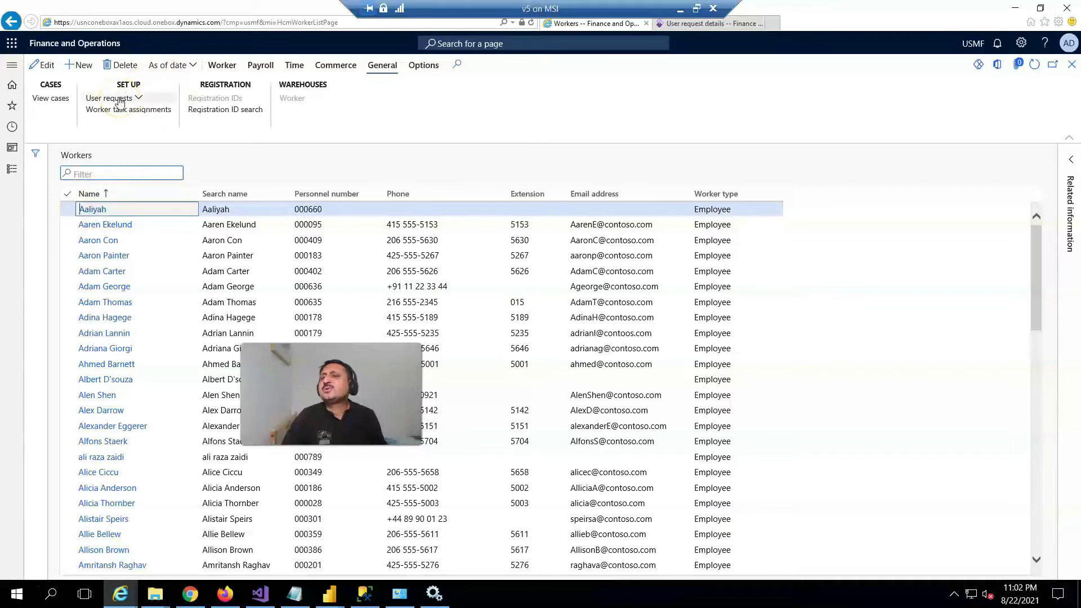
Step: Create a new worker user request and pick the new hire via a Name filter in the Worker lookup
click(116, 98)
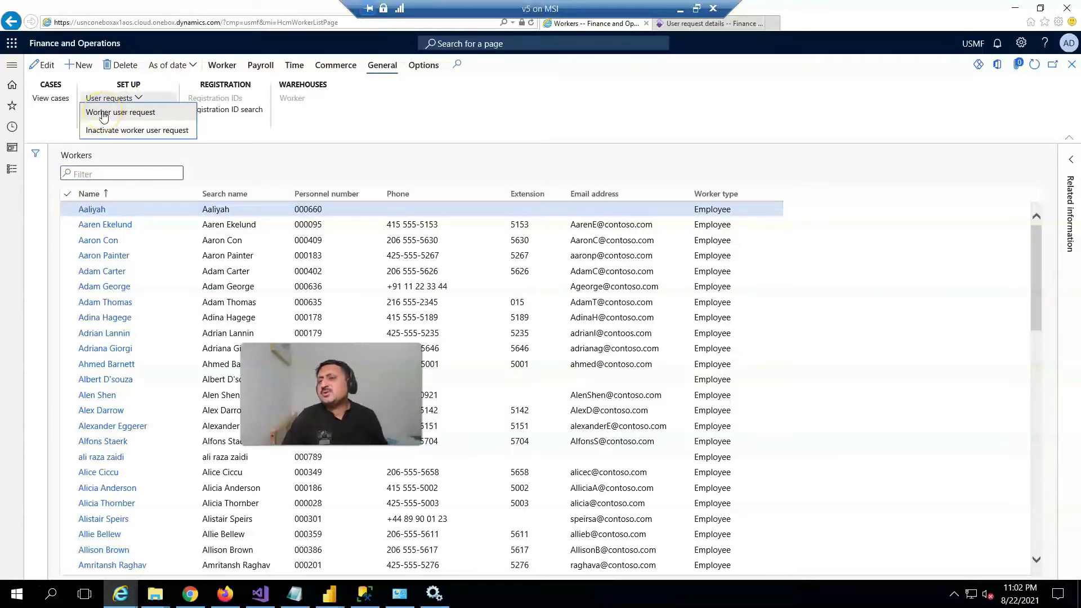
click(310, 130)
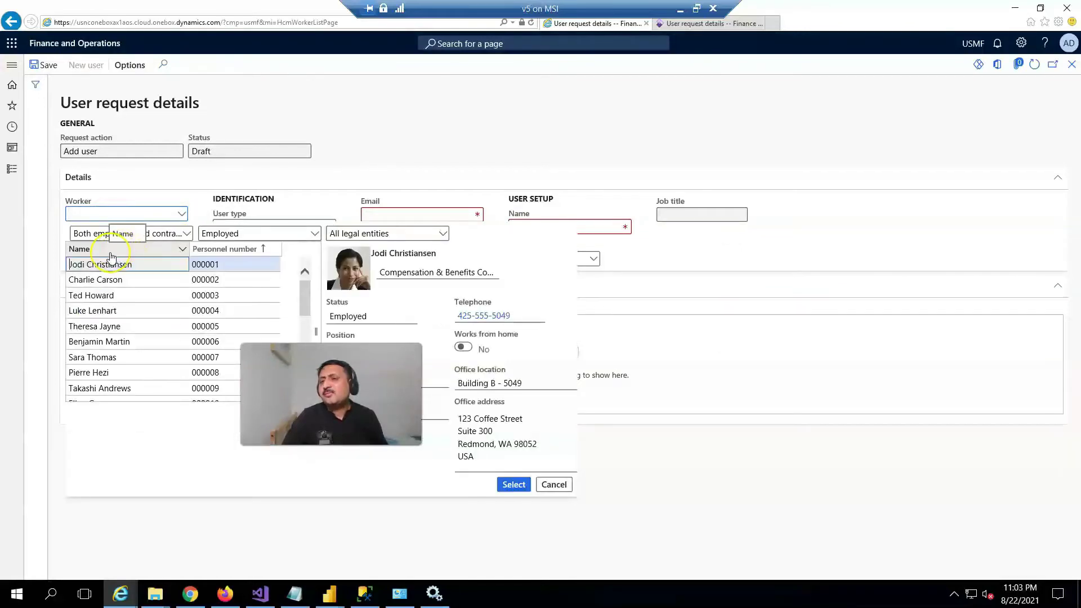
click(111, 253)
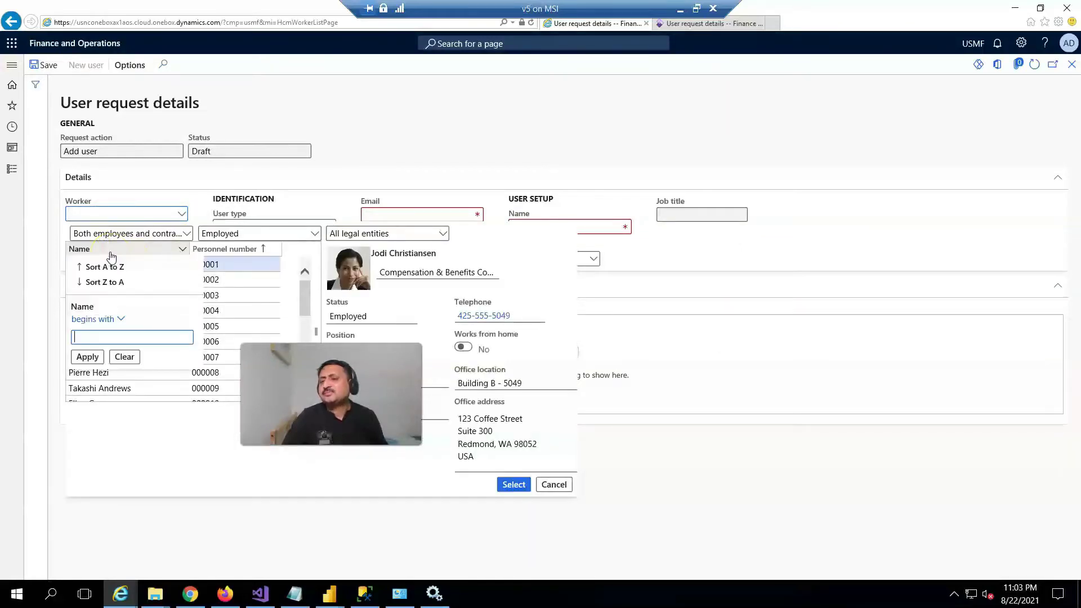
text(ranj)
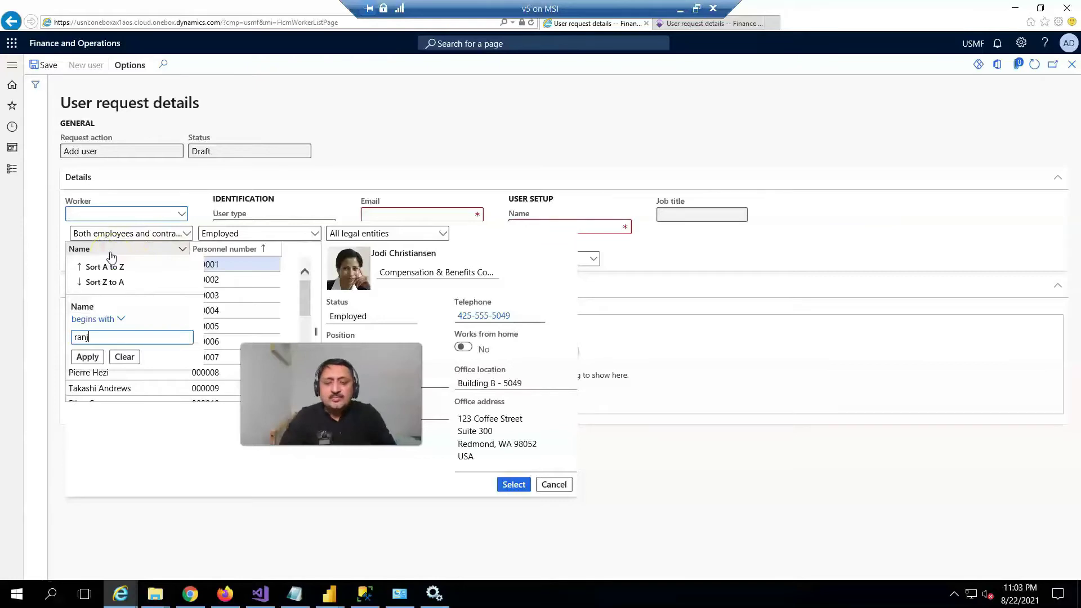
text(an)
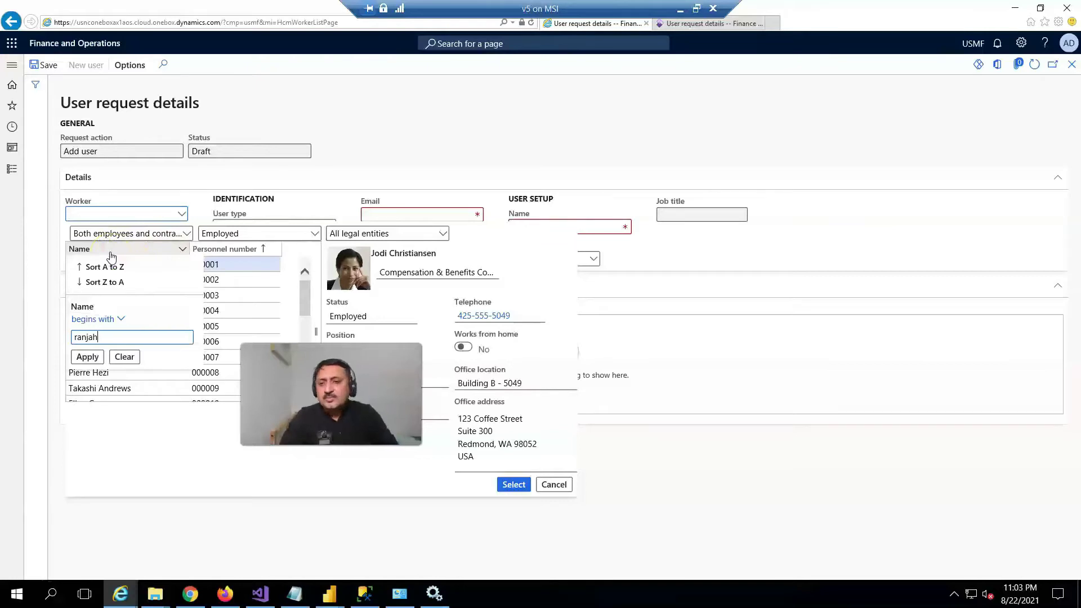
click(87, 356)
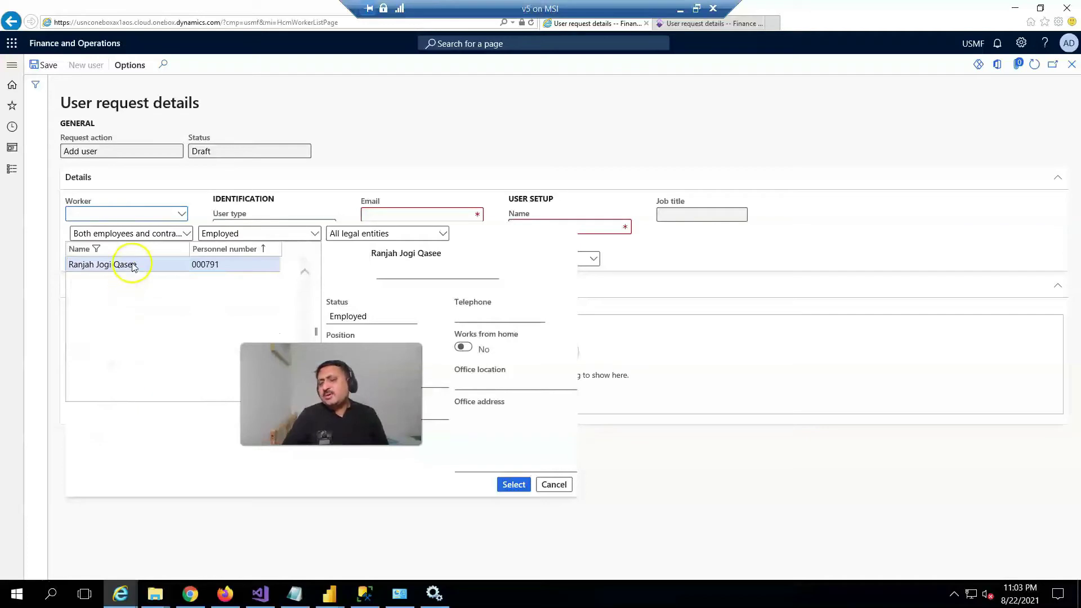
click(134, 262)
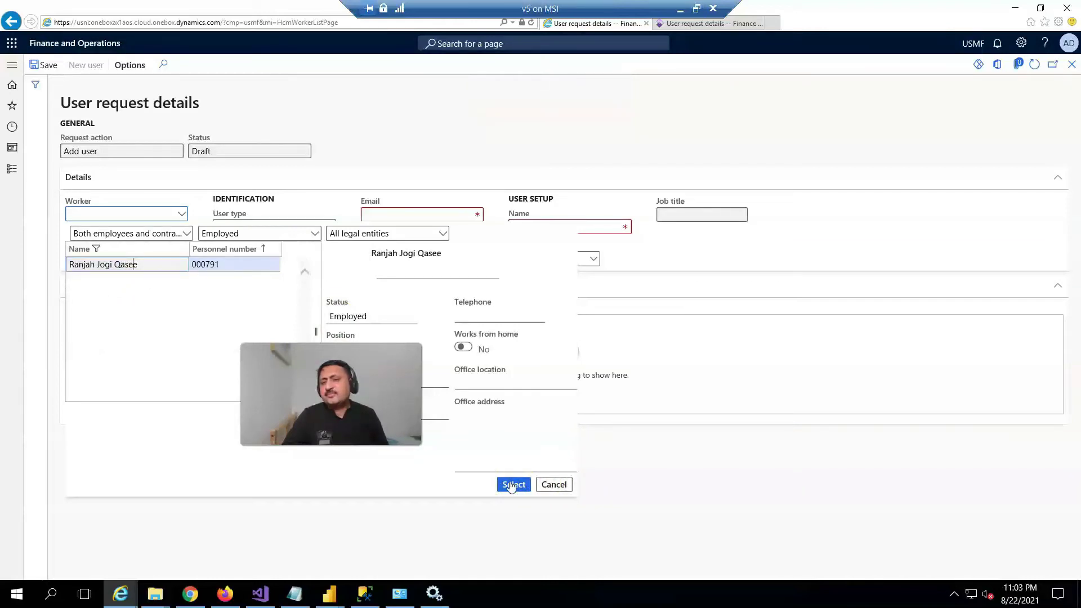
click(511, 485)
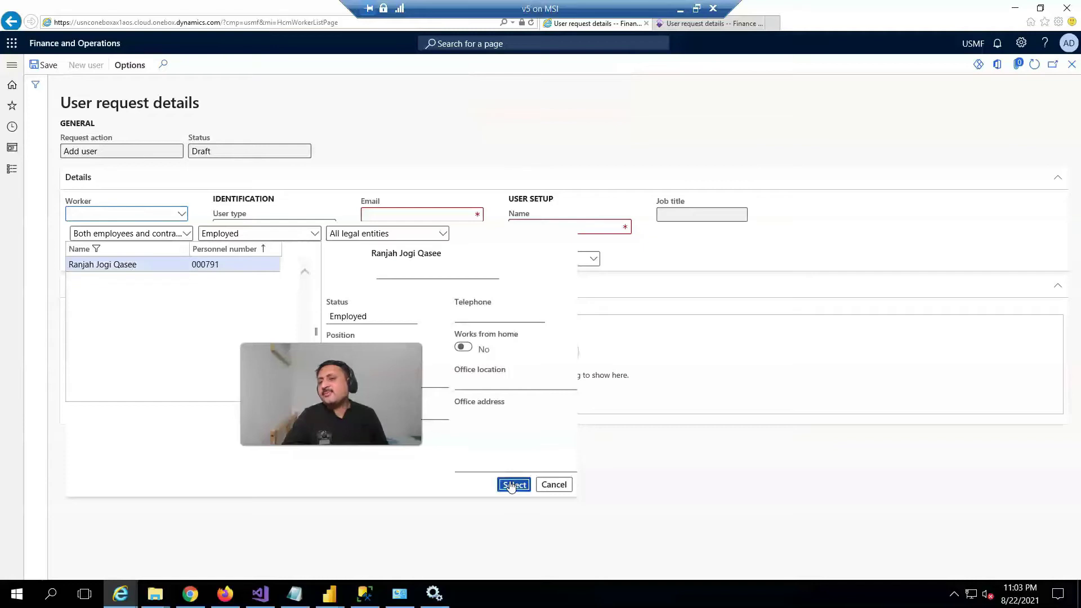
click(511, 485)
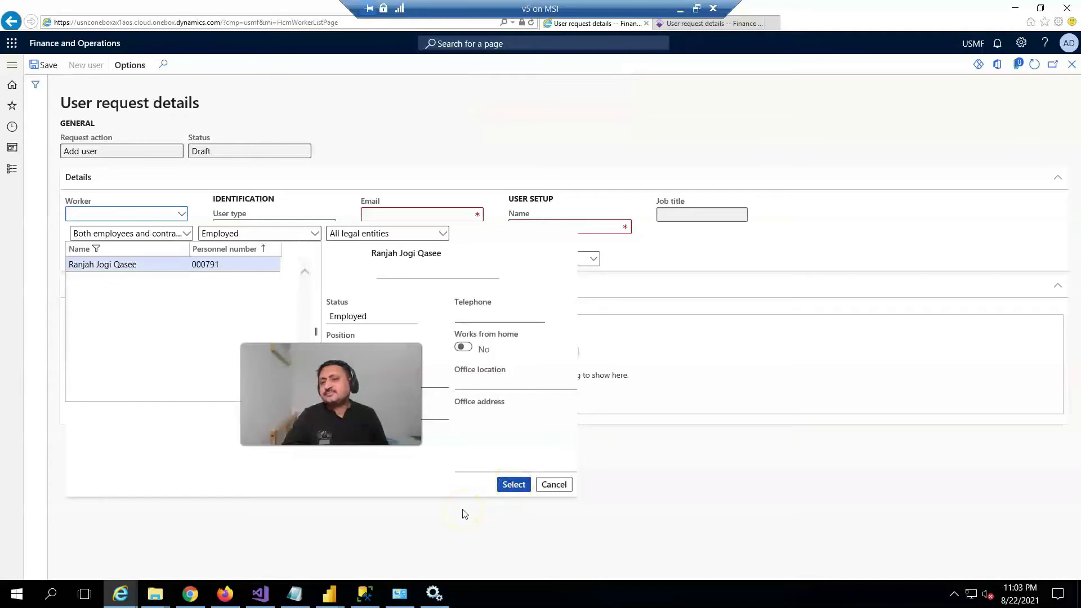
click(481, 506)
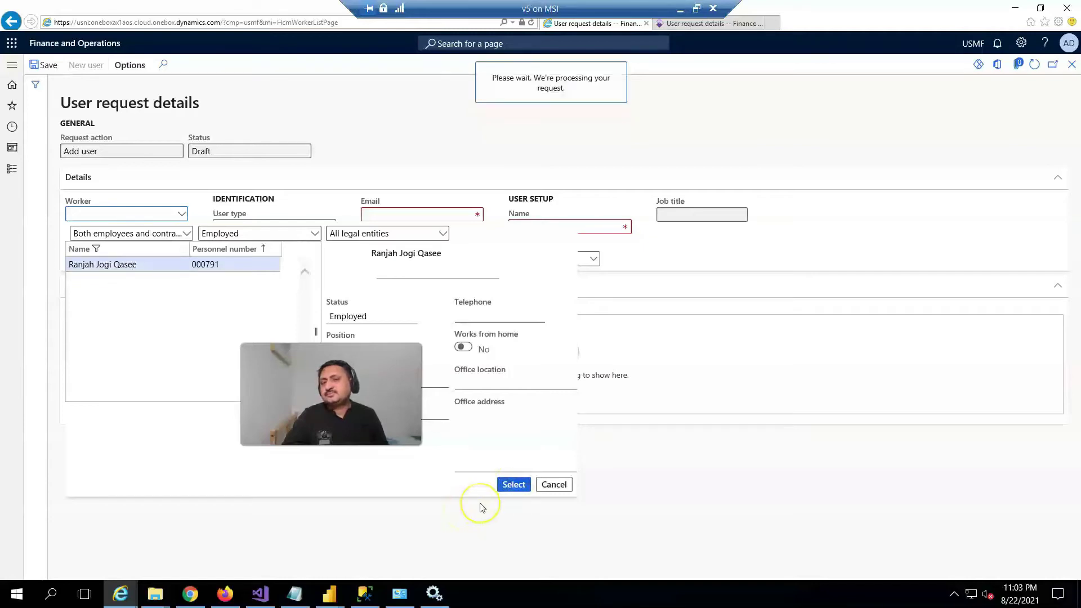
Step: Fill in the new user's e-mail address and user name
click(509, 480)
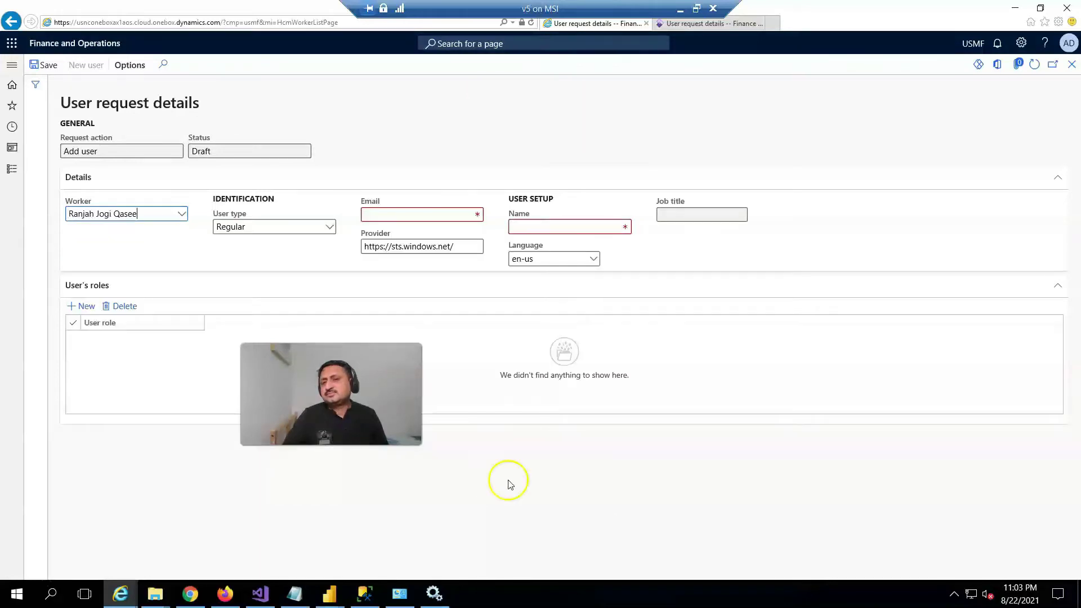
click(398, 217)
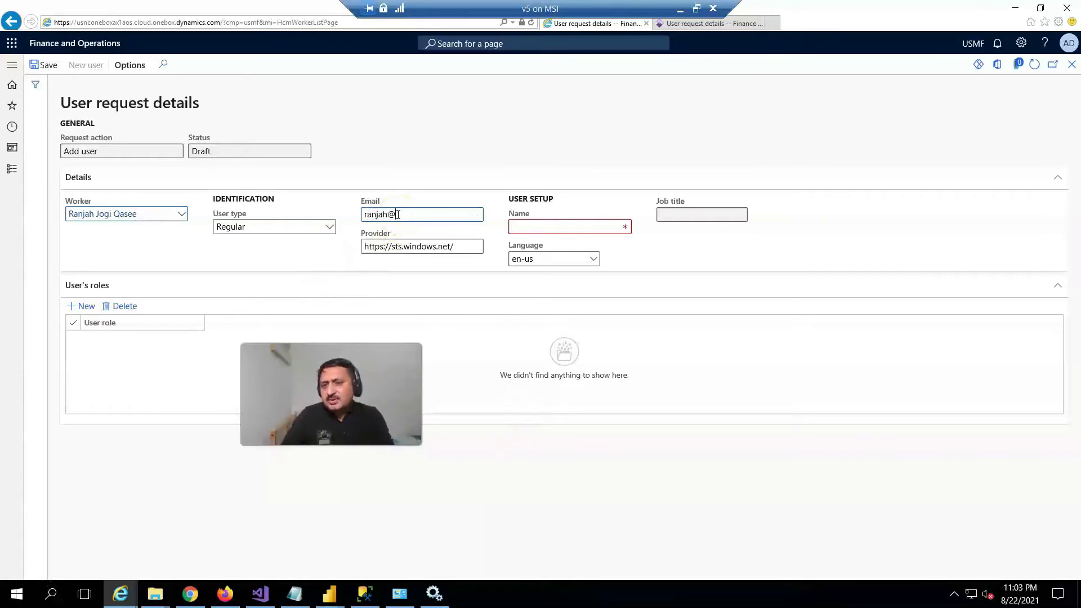
text(m)
key(Tab)
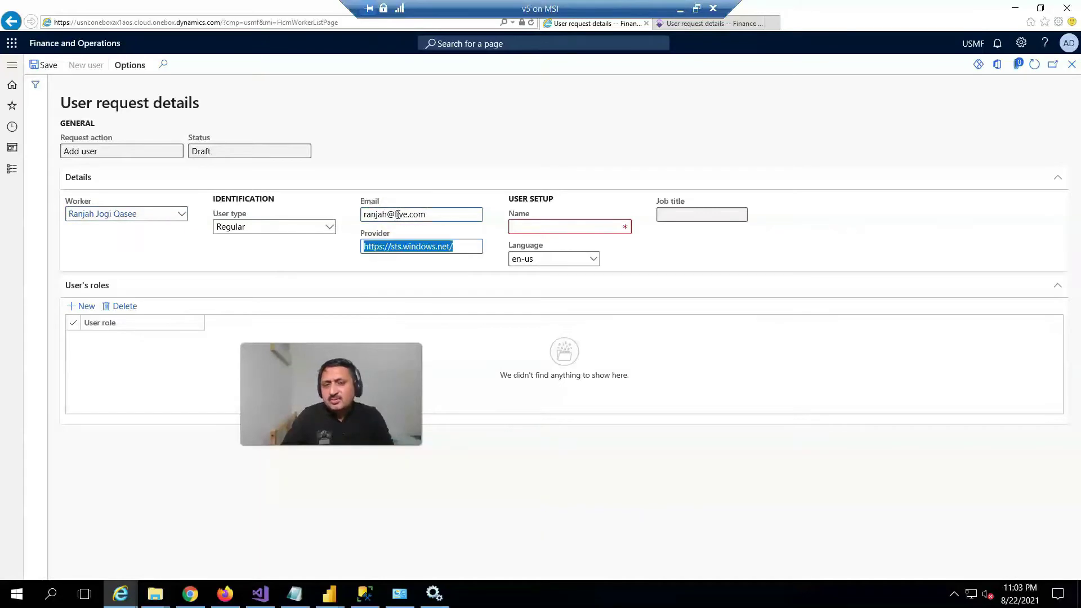
key(Tab)
text(Ra)
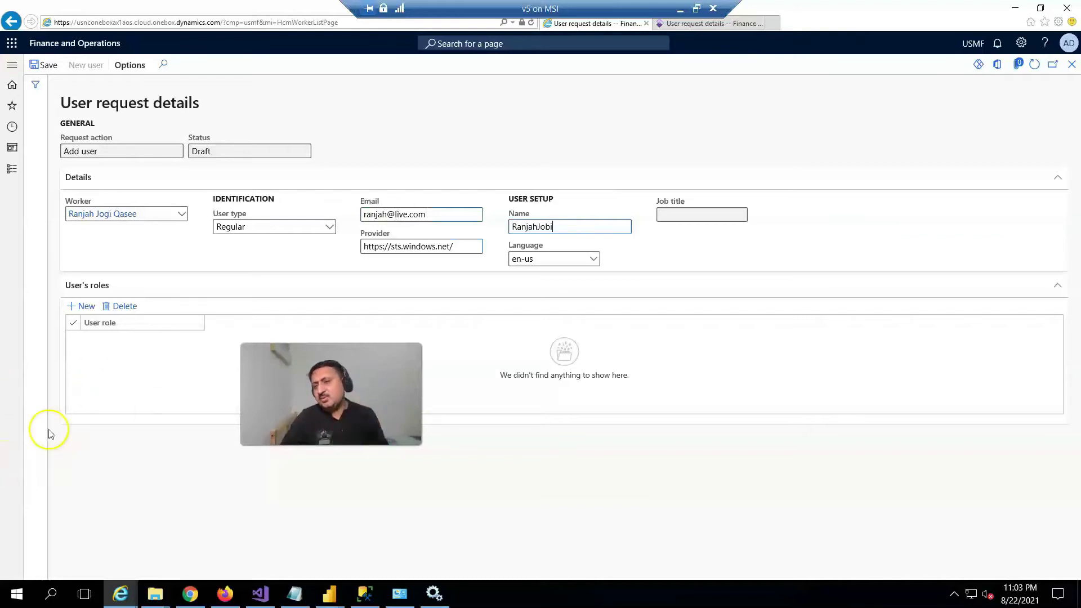
Step: Add the Lease clerk role for the user and save the request
click(87, 308)
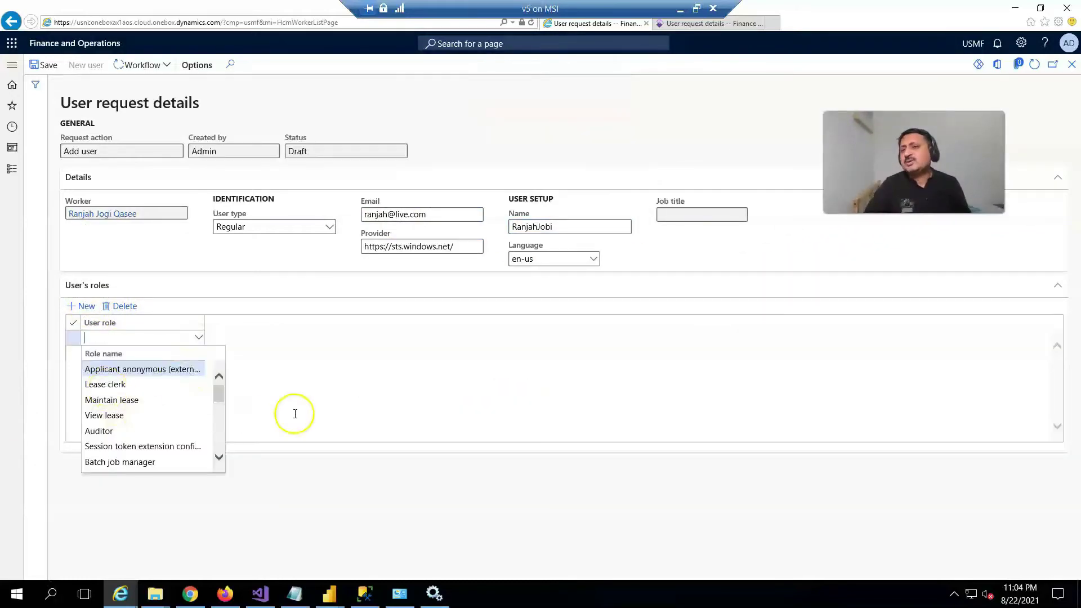
click(107, 385)
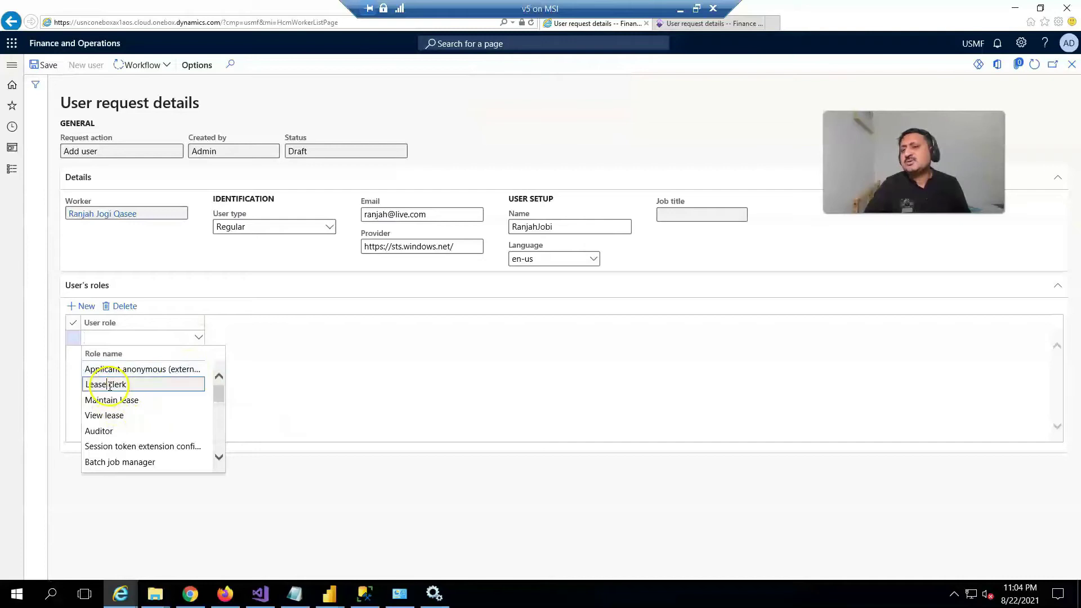
click(47, 65)
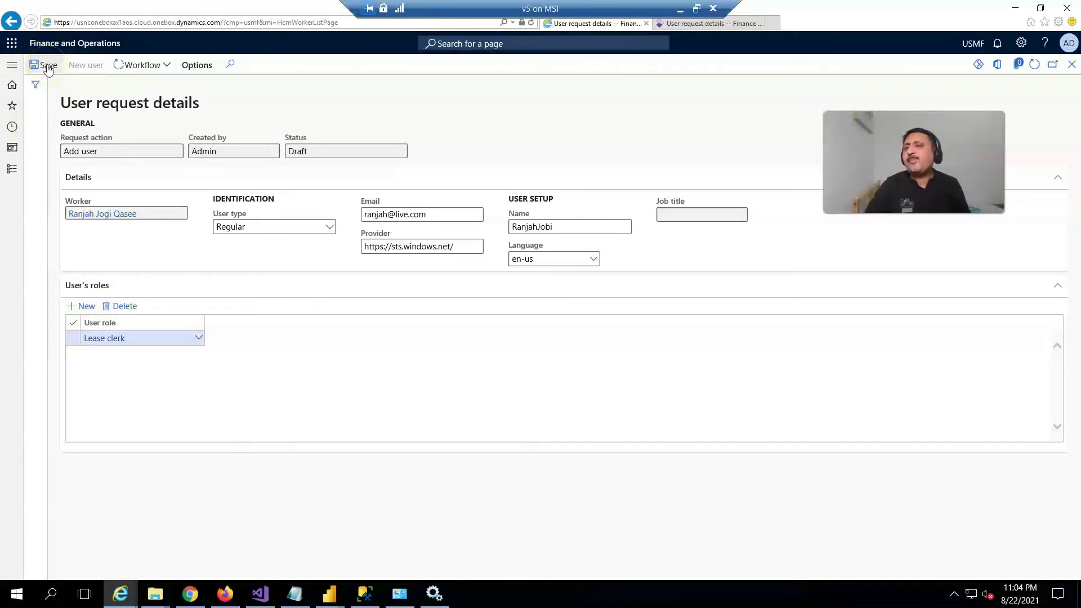
Step: Submit the new user request to workflow, confirm its approval is pending, and go back to the dashboard
click(154, 69)
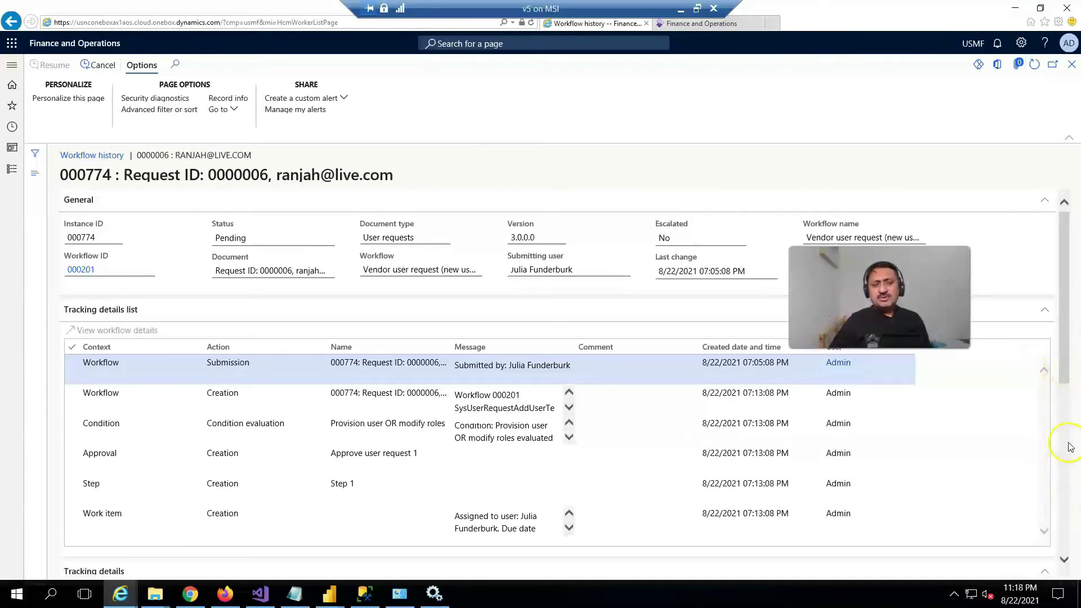
scroll(1063, 442, down, 5)
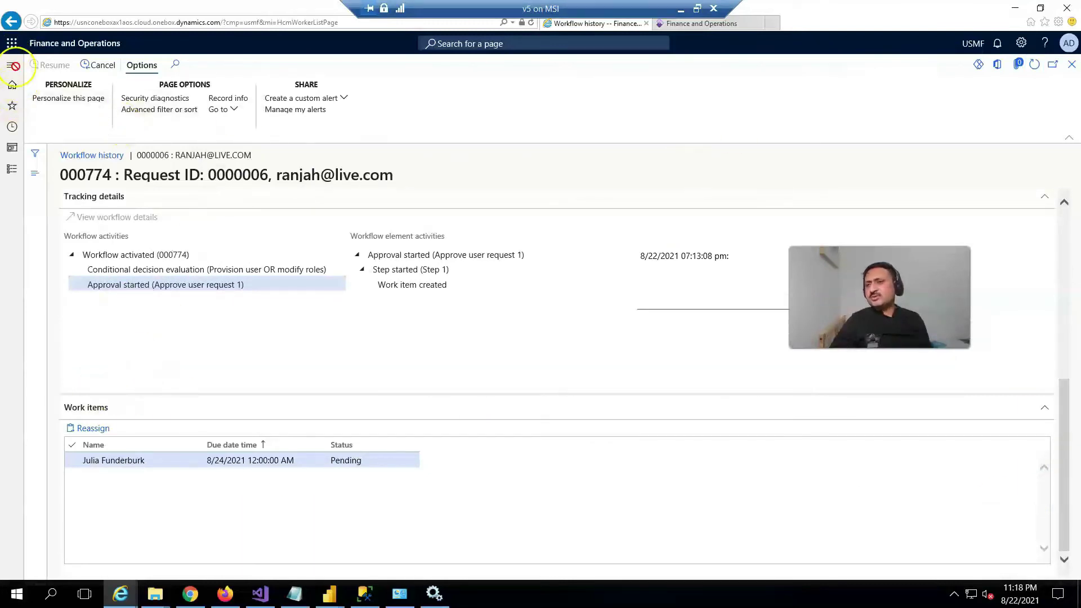
click(92, 47)
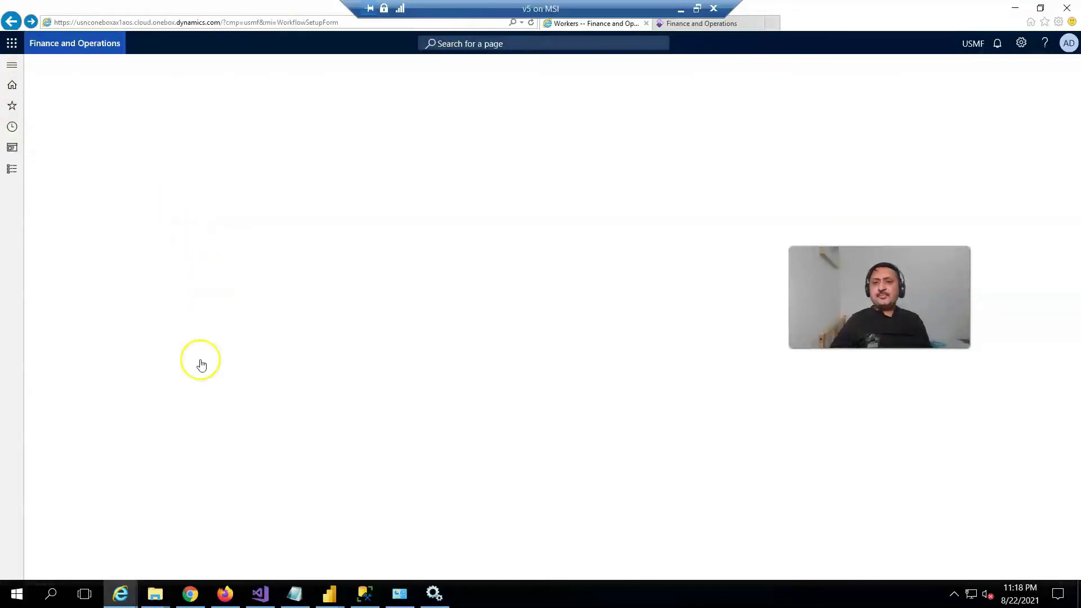
scroll(135, 479, down, 4)
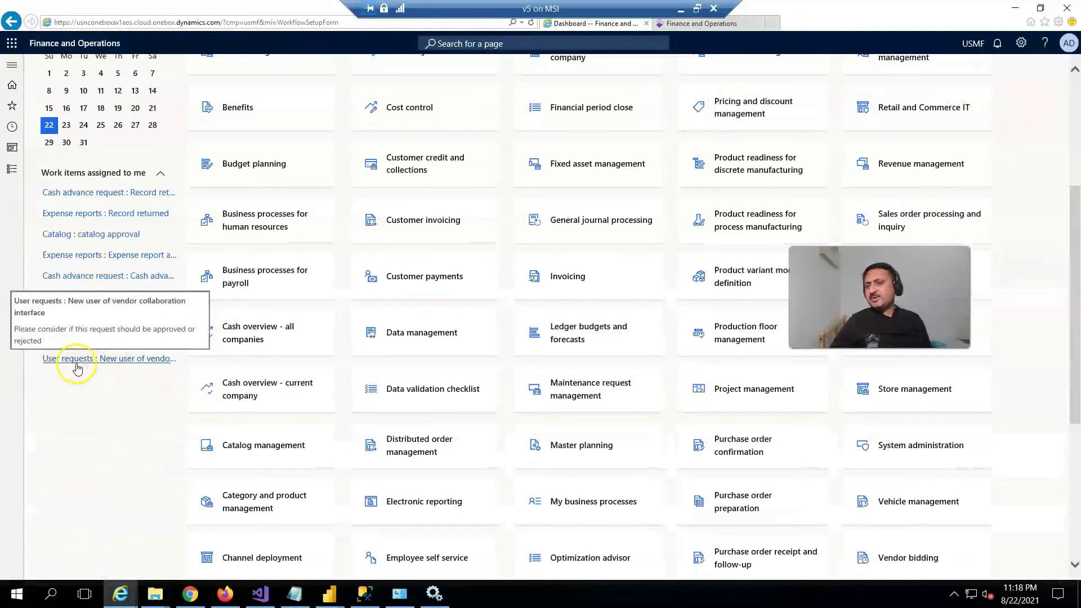
Step: Go to Human resources > Worker user requests and open the new user's pending Add user request
click(10, 66)
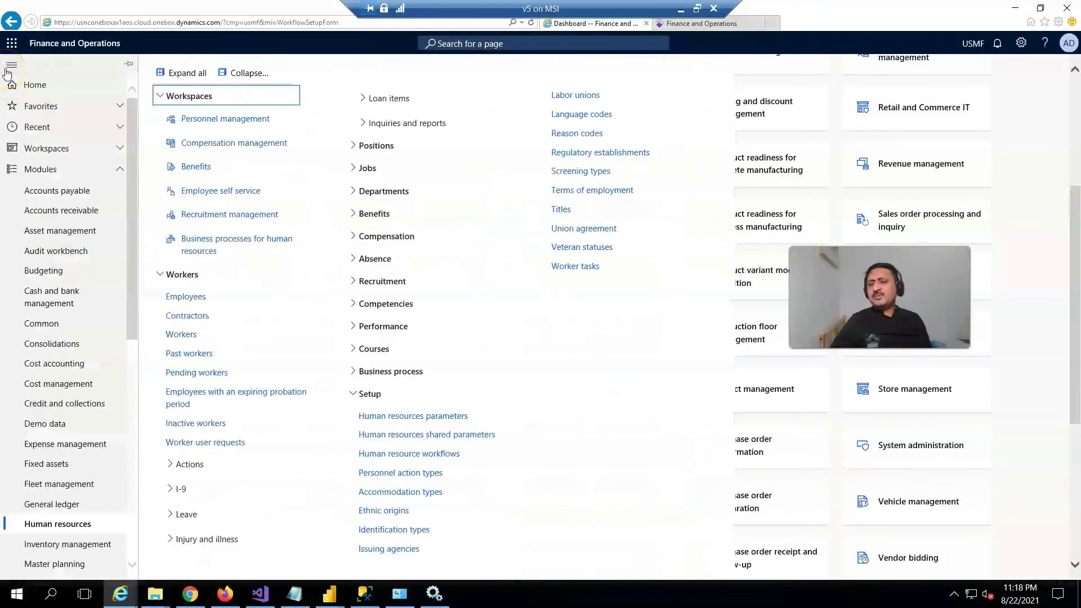
scroll(68, 357, down, 4)
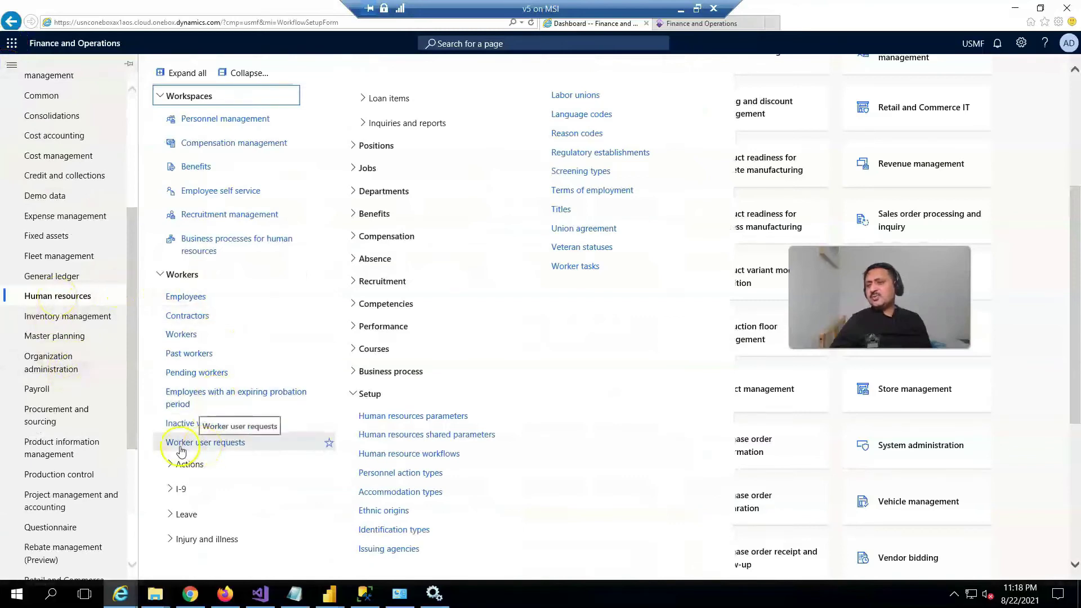
click(217, 445)
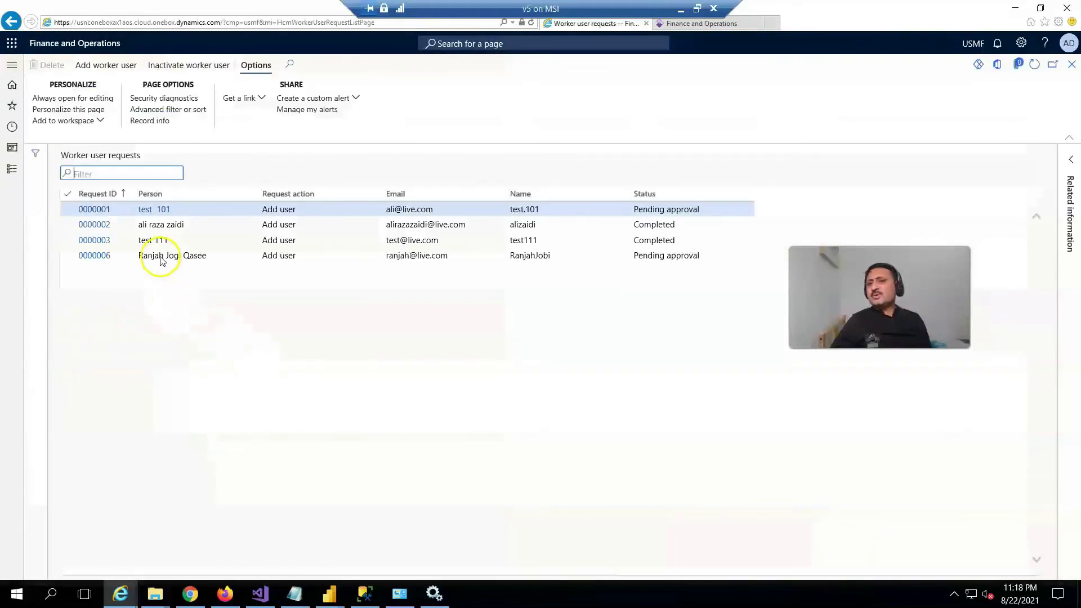
click(160, 256)
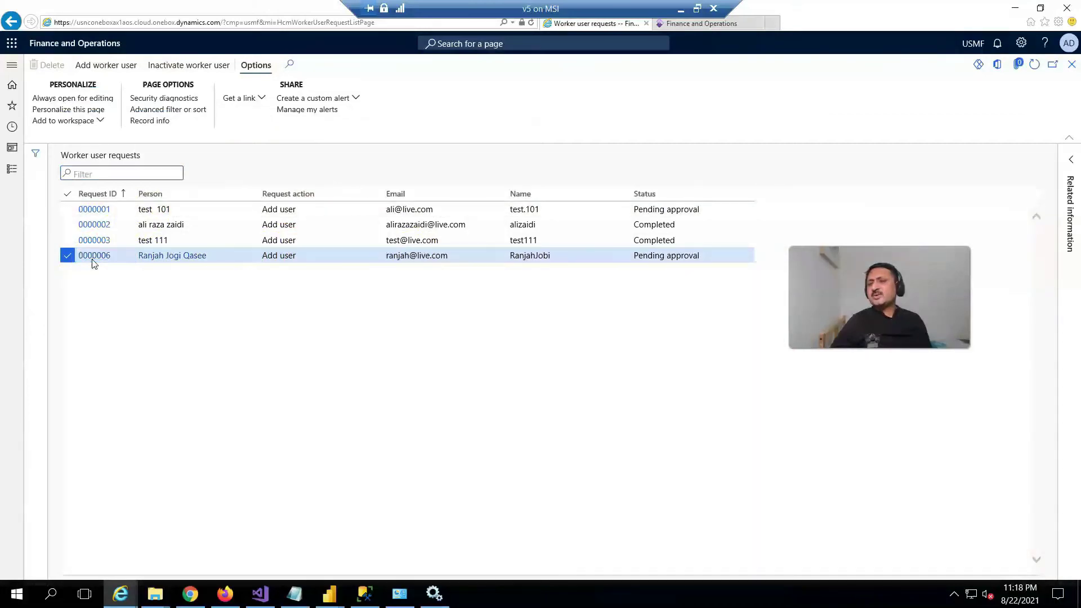
Step: Approve the new user's request through workflow with the comment 'sss'
click(93, 259)
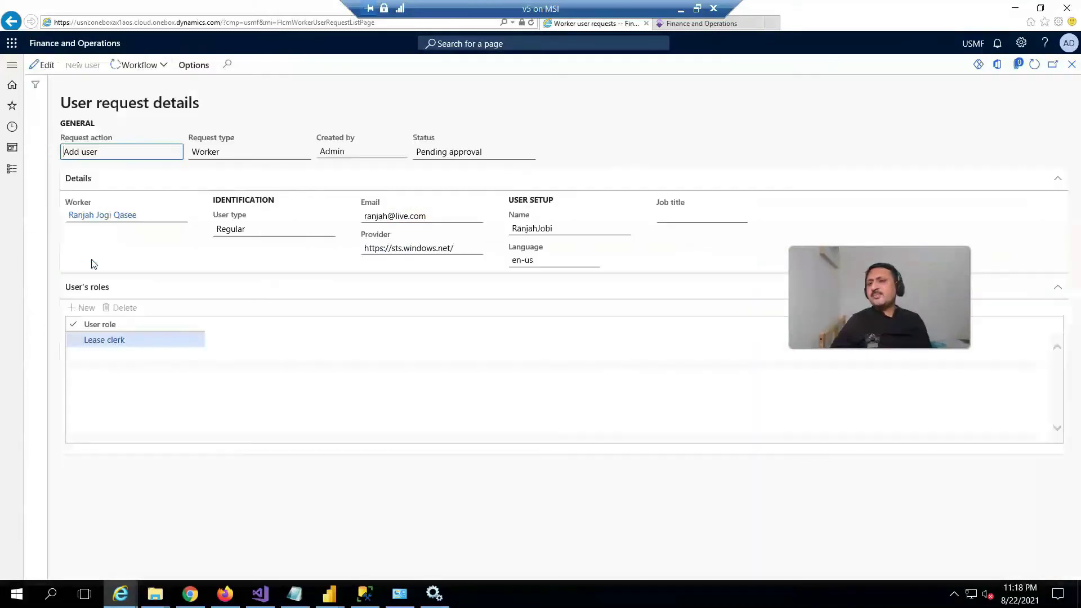
click(174, 217)
click(156, 67)
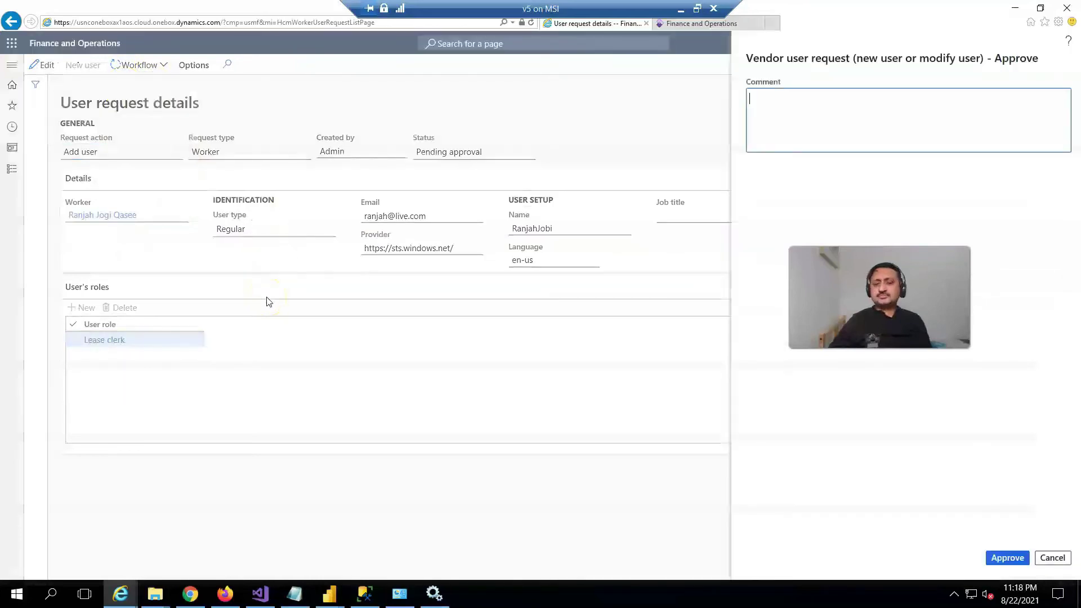
text(ssss)
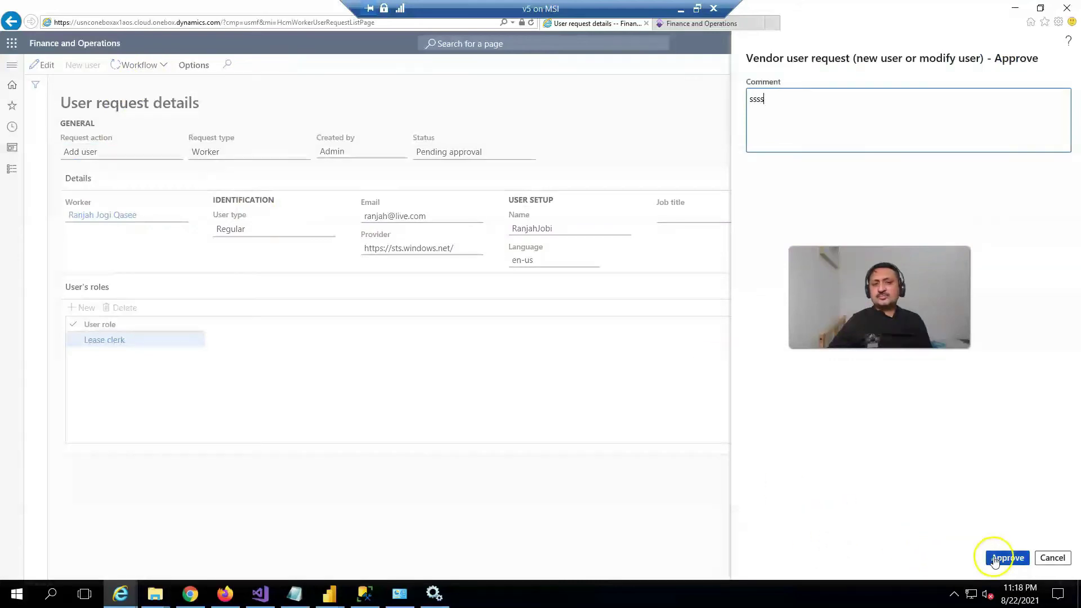
key(Tab)
key(Return)
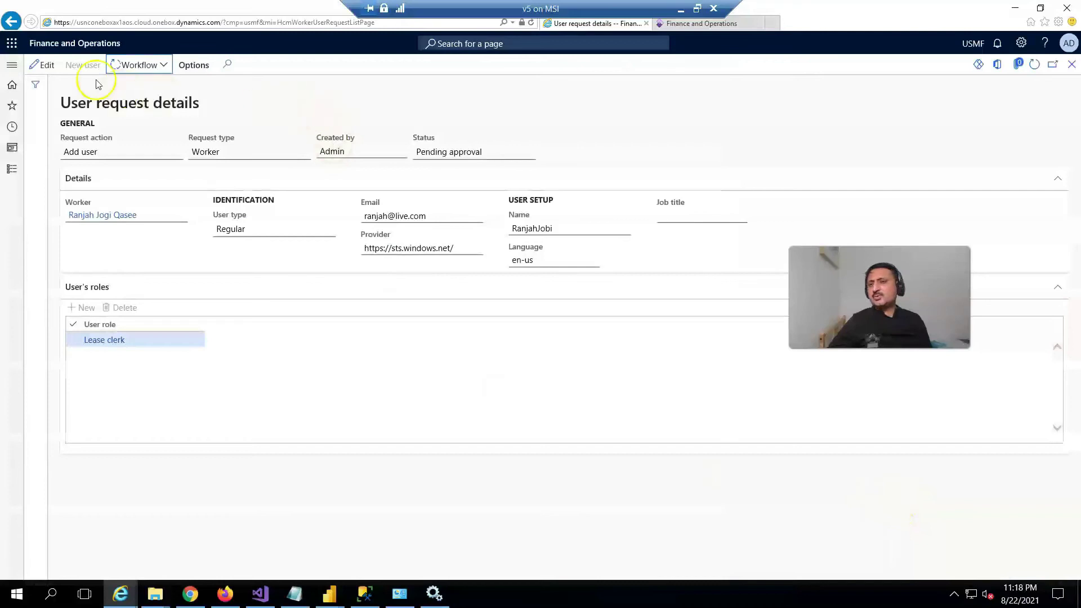
Step: View and refresh the request's workflow history to confirm the work item is Completed
click(145, 65)
click(136, 102)
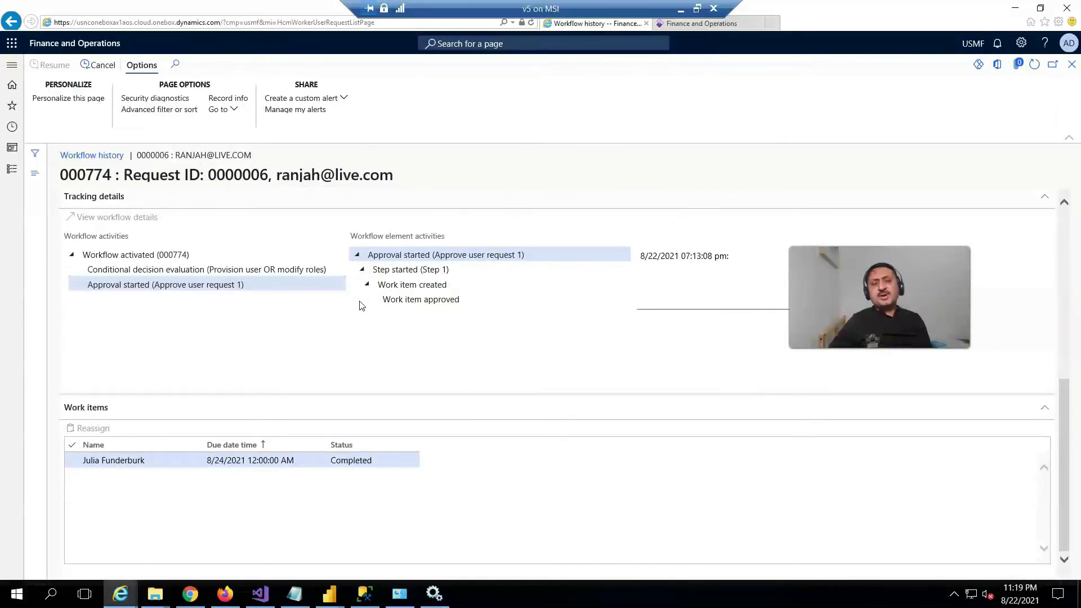
click(1035, 65)
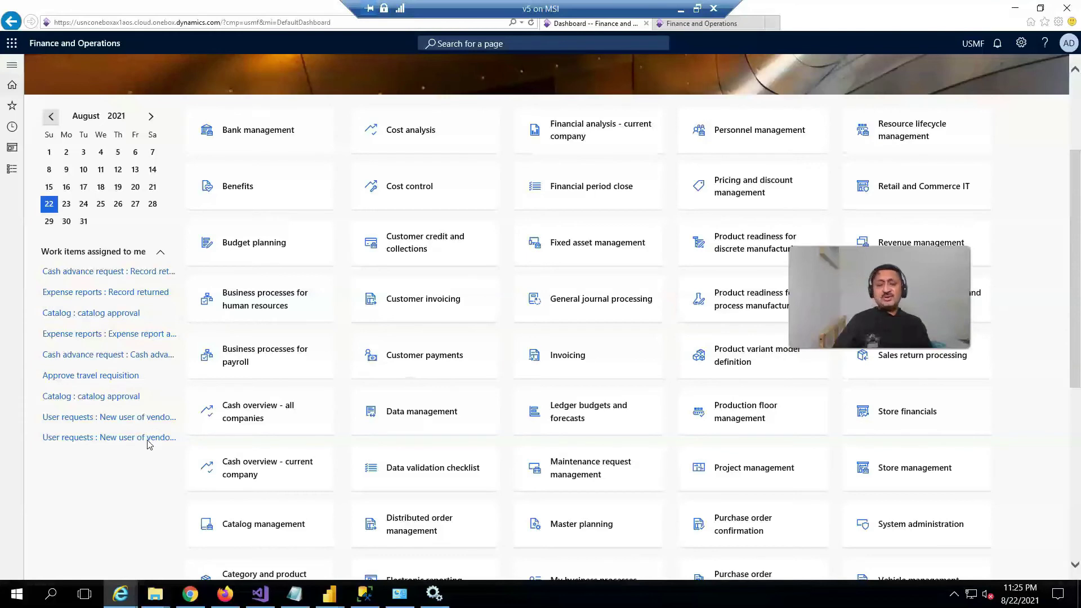
Step: Complete the assigned work item for request 0000006 with the comment 'Azure ad user is creatrd'
click(148, 438)
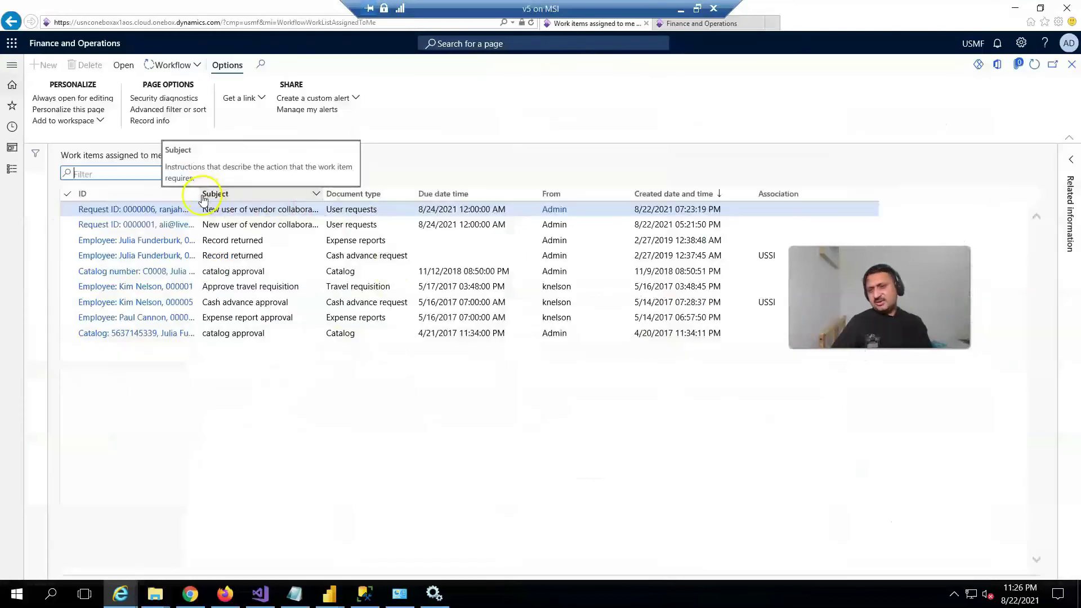
drag(460, 195, 462, 195)
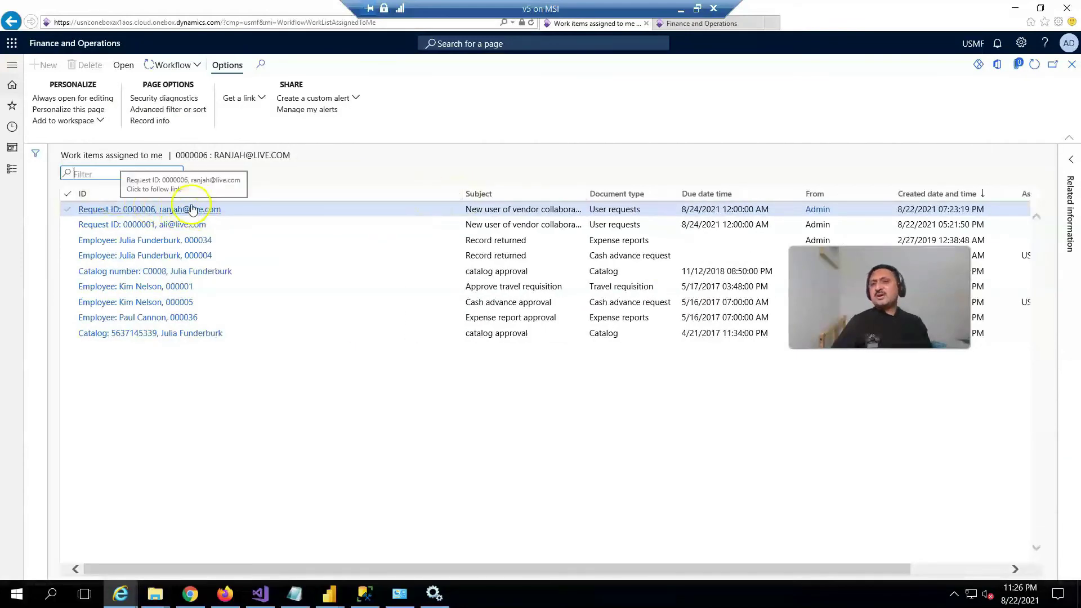
click(197, 66)
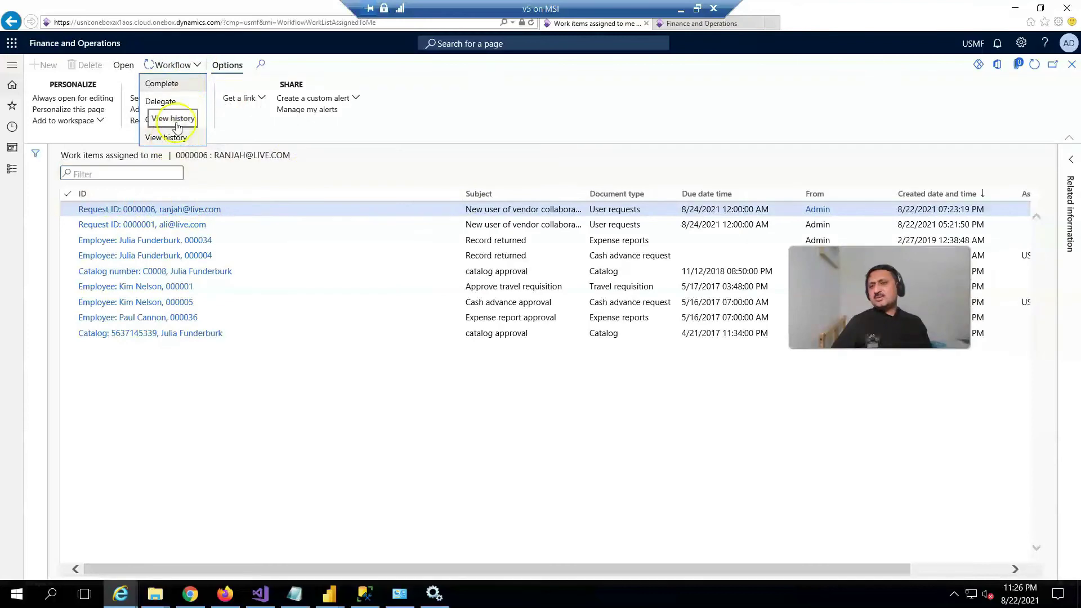
click(162, 85)
text(Azure ad user is creatr)
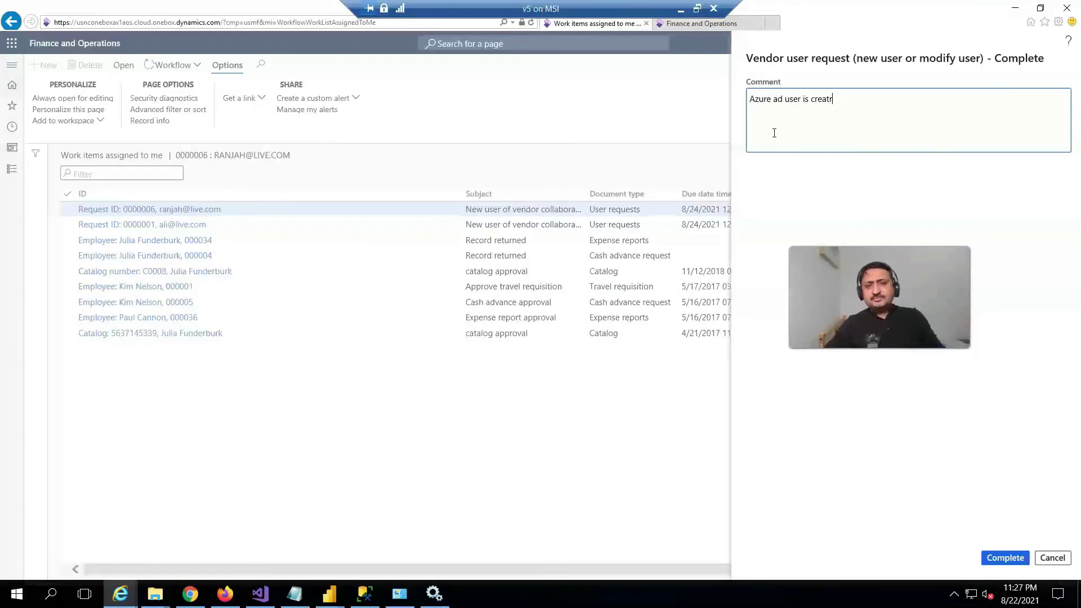
key(BackSpace)
text(ed)
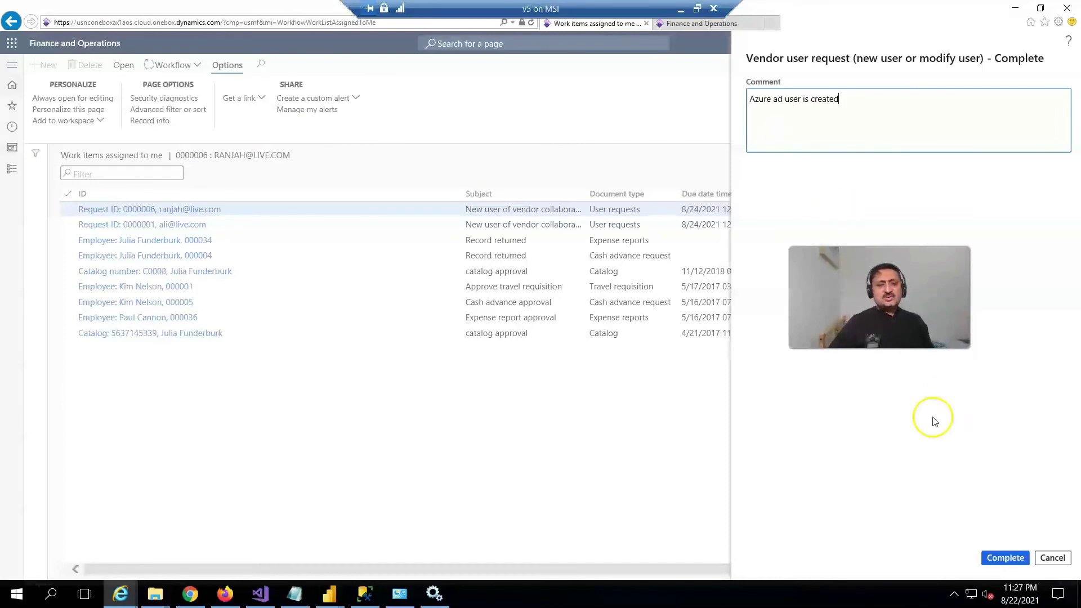
click(1003, 563)
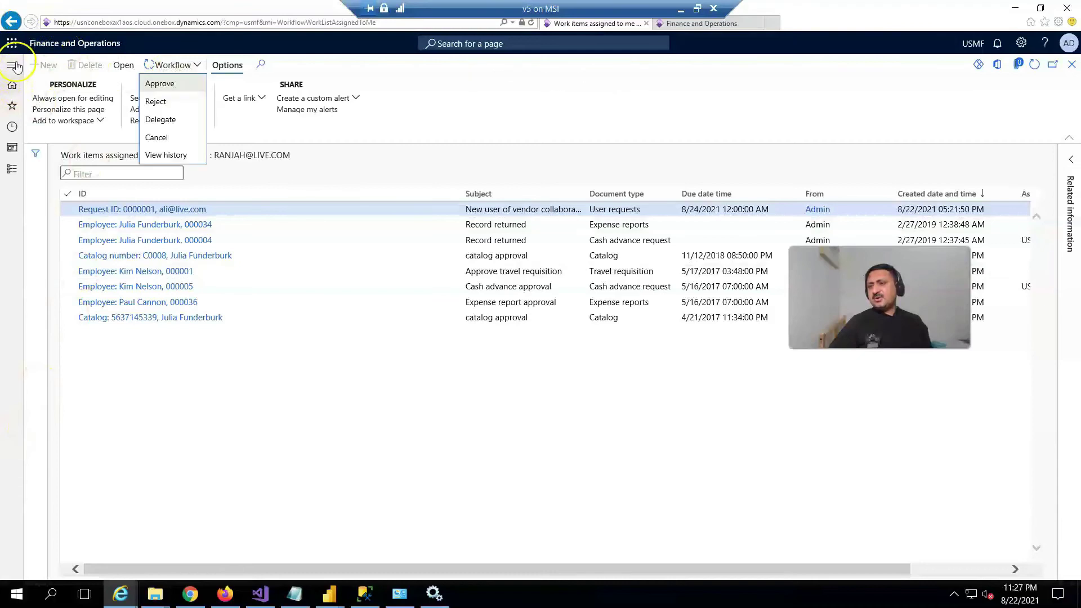
Step: Navigate to Human resources > Worker user requests and open request 0000006's details
click(16, 67)
click(16, 66)
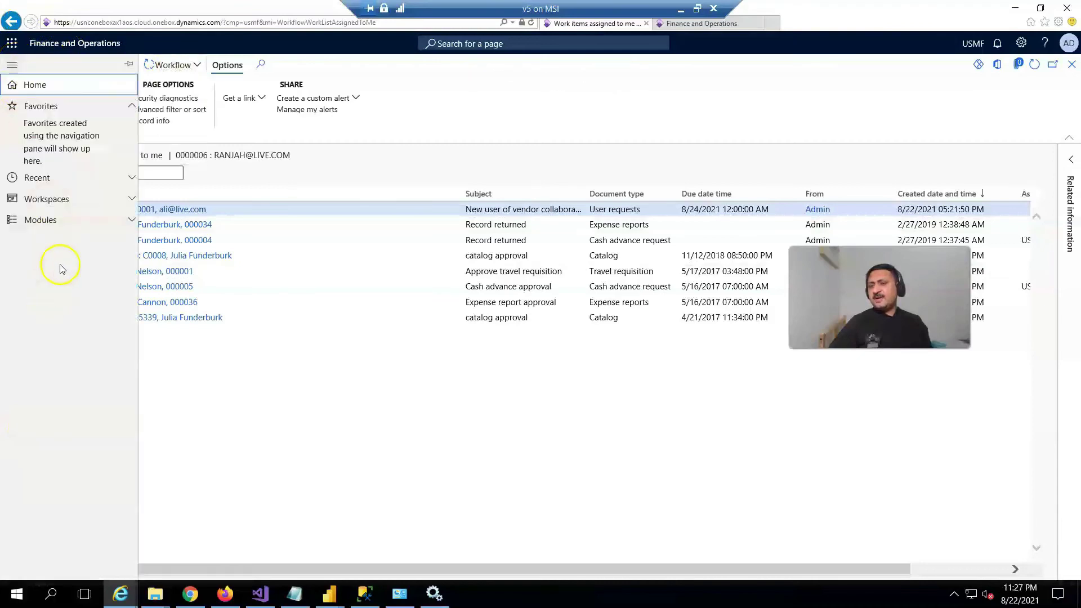
click(63, 219)
scroll(79, 451, down, 3)
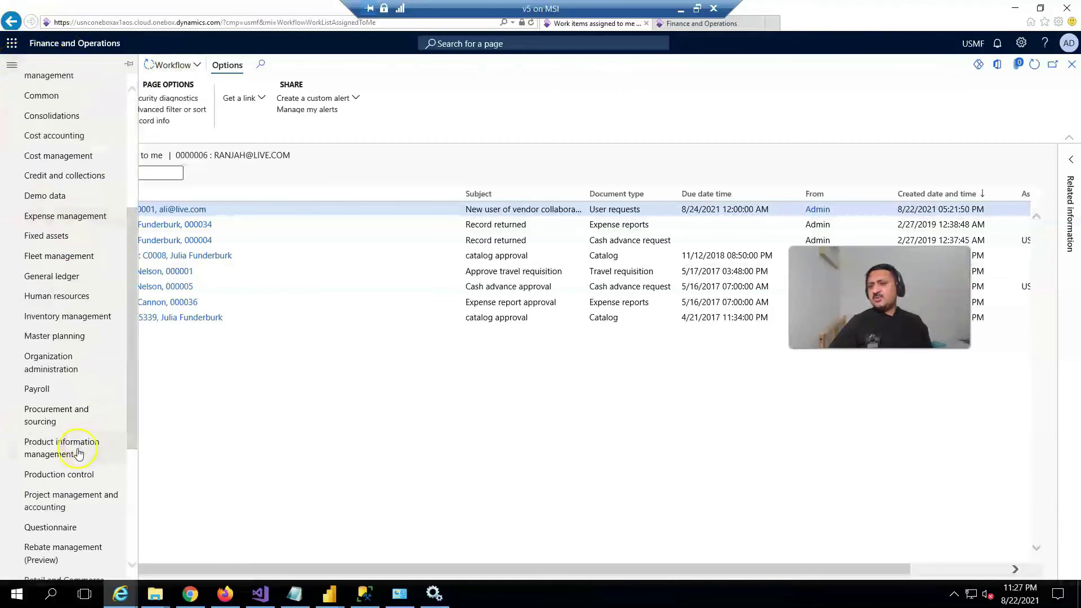
click(69, 299)
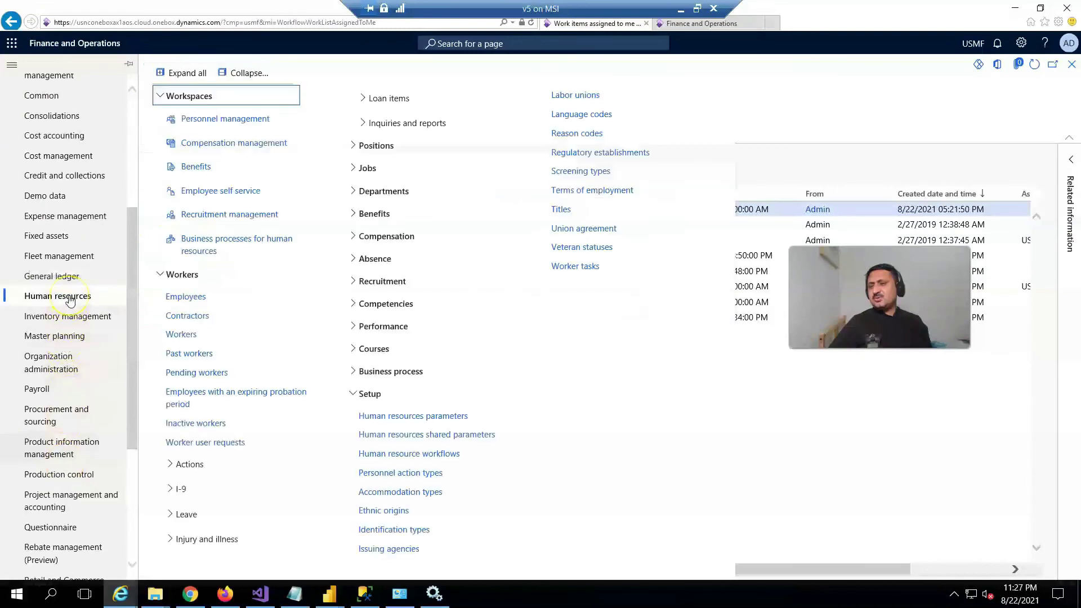
click(202, 444)
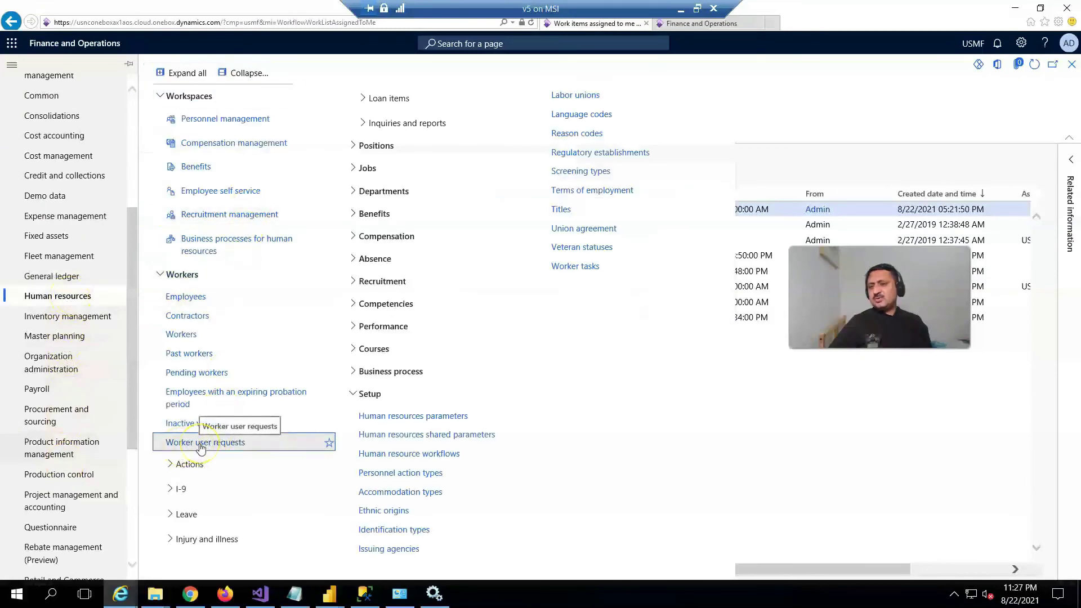
click(490, 427)
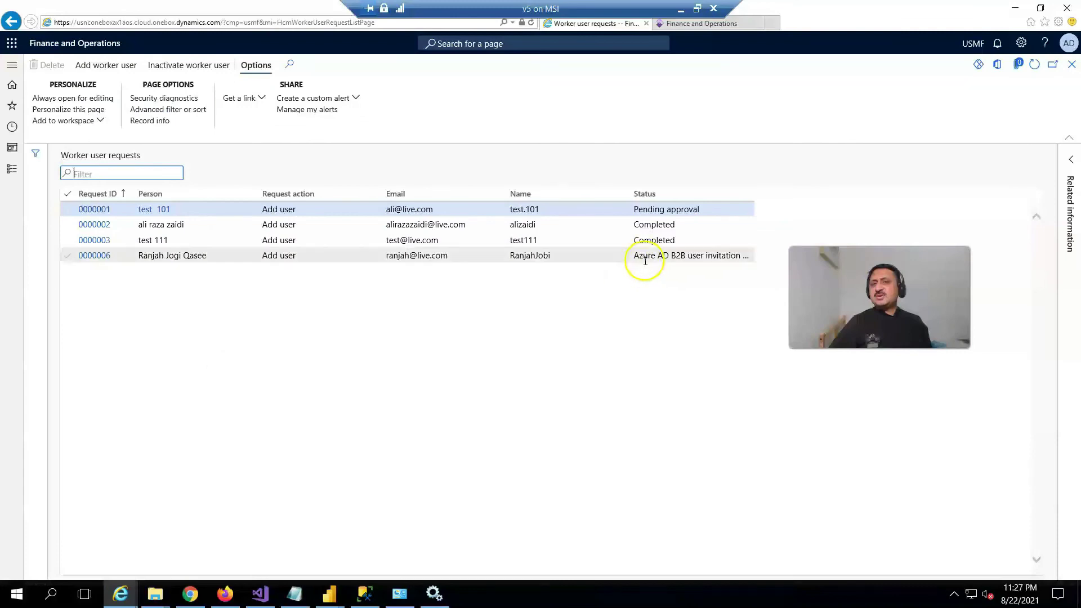
click(722, 261)
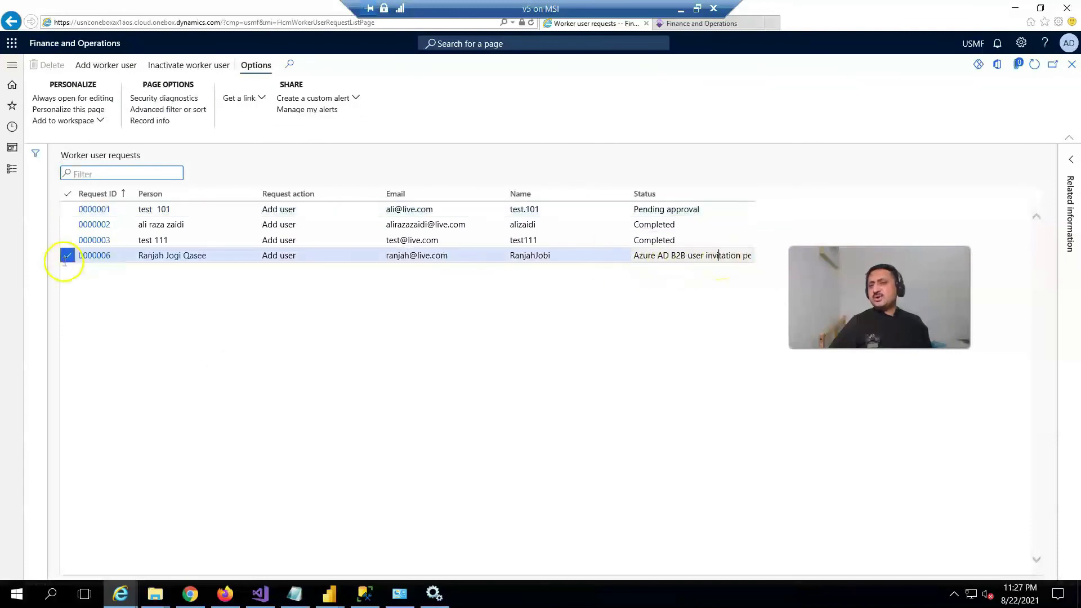
click(108, 263)
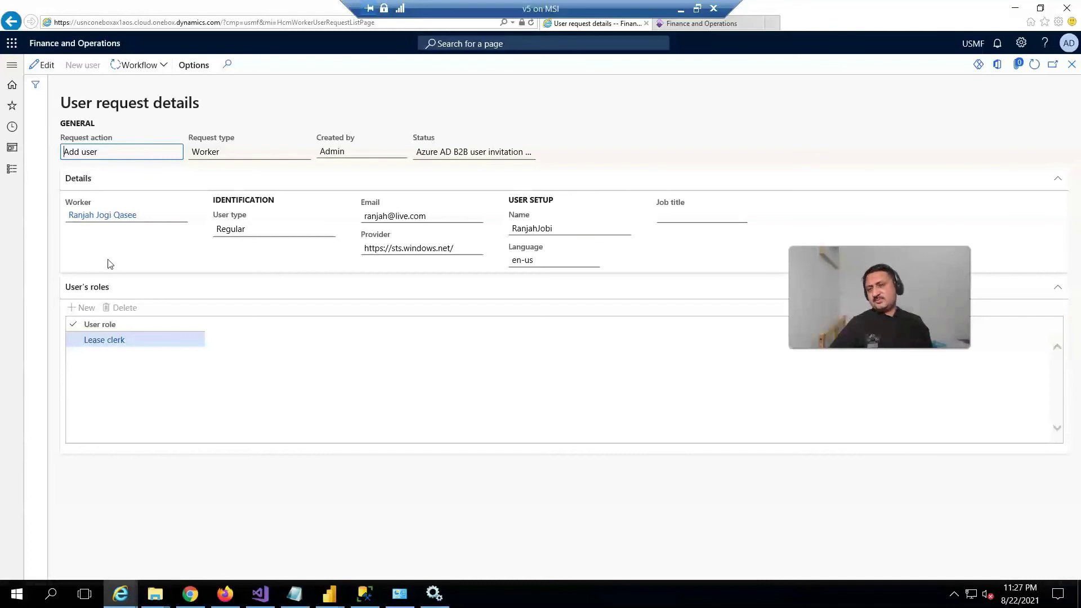
Step: Review request 0000006's workflow history, including the Azure AD B2B invitation step and its work items
click(148, 73)
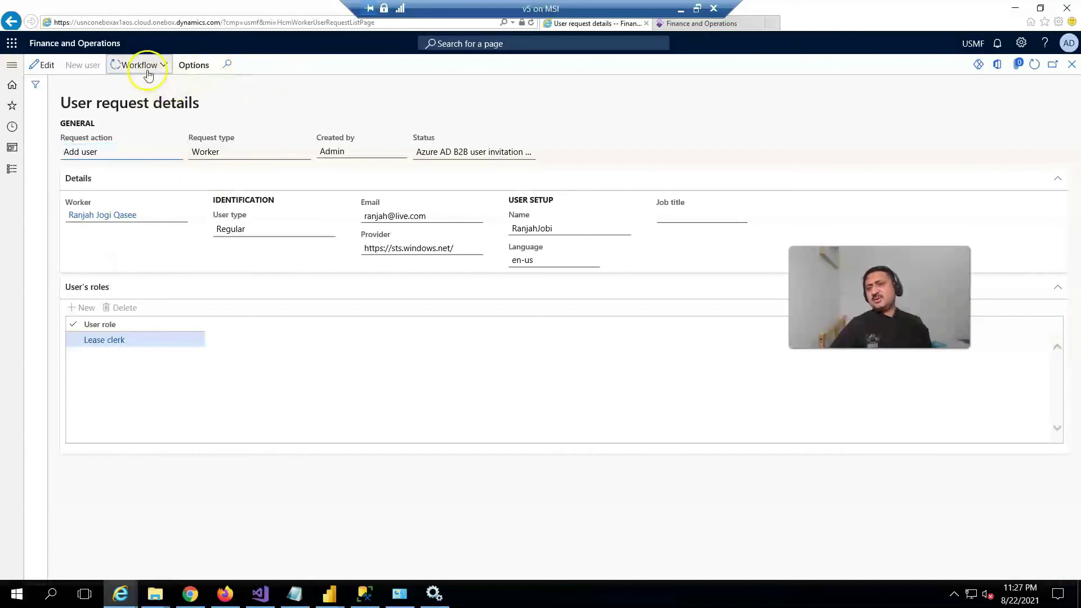
click(136, 104)
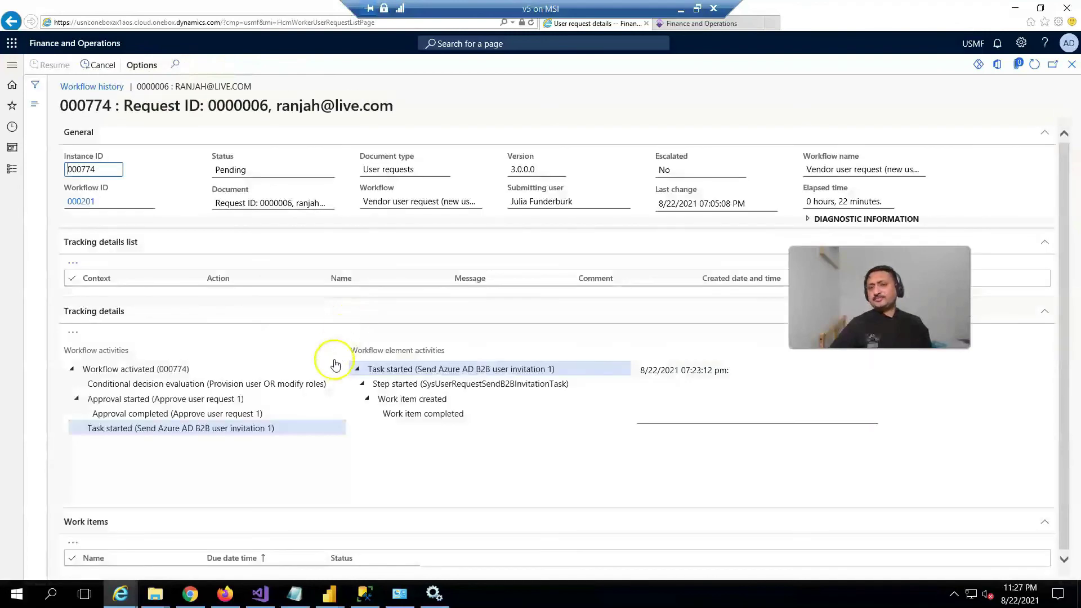
scroll(414, 458, down, 5)
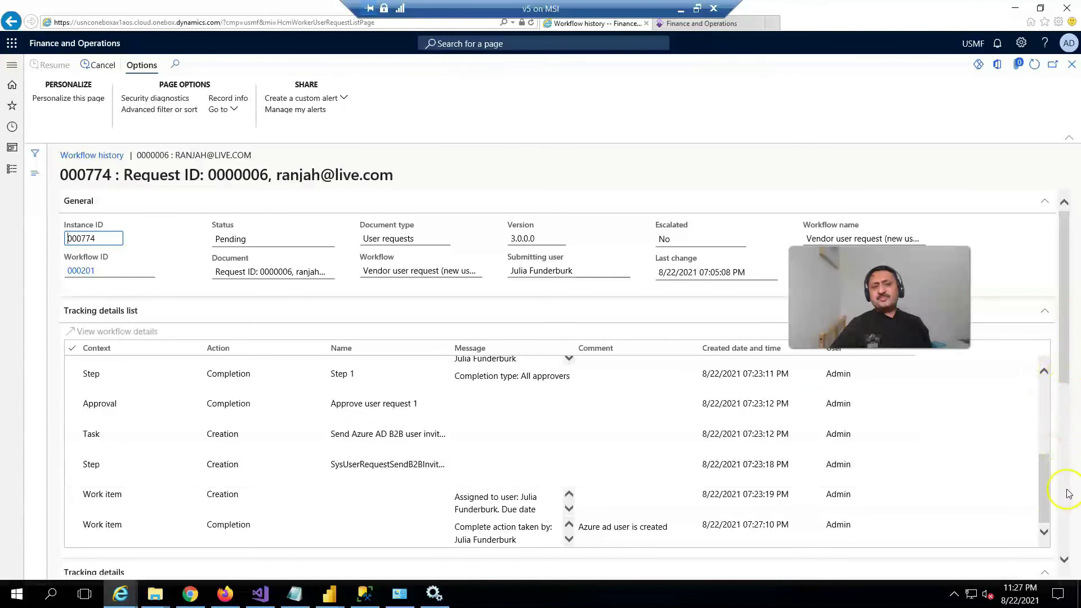
scroll(1064, 416, down, 5)
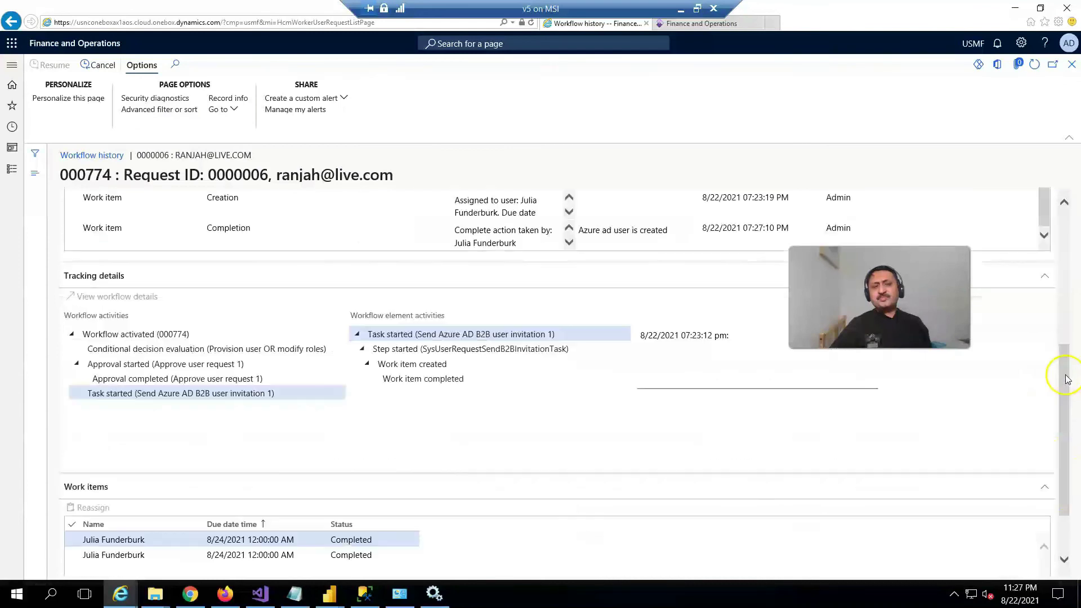
click(169, 394)
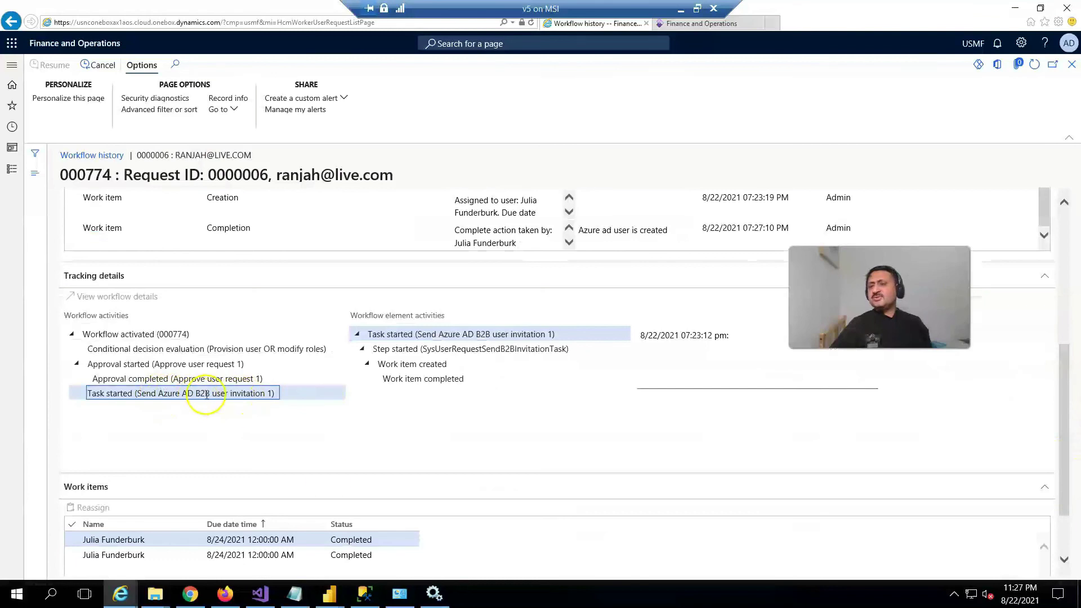
scroll(410, 543, down, 1)
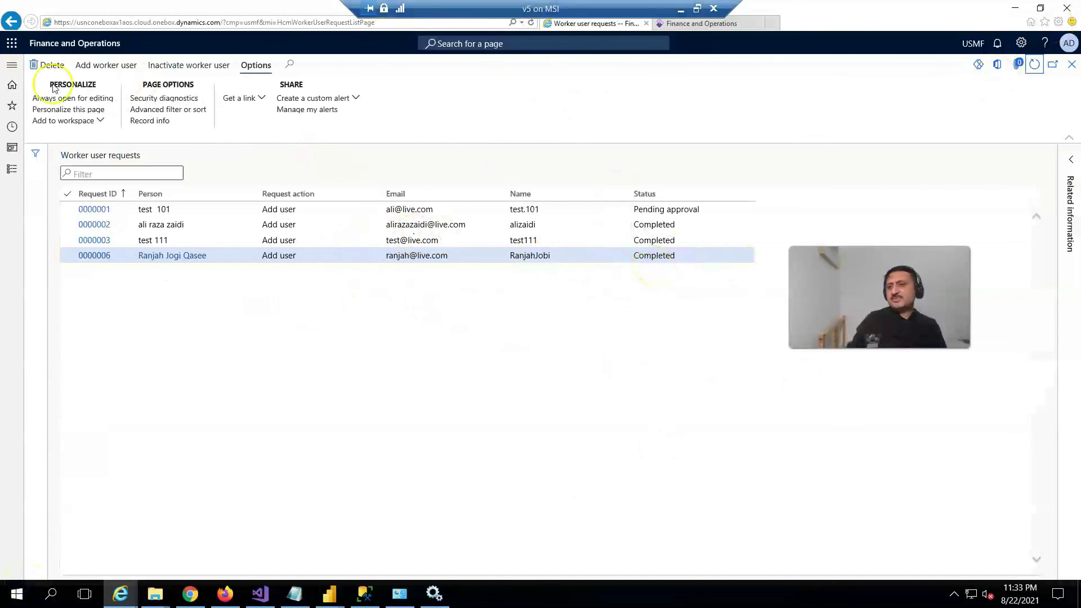
Step: Copy the new user's email from request 0000006 and open System administration > Users
click(425, 256)
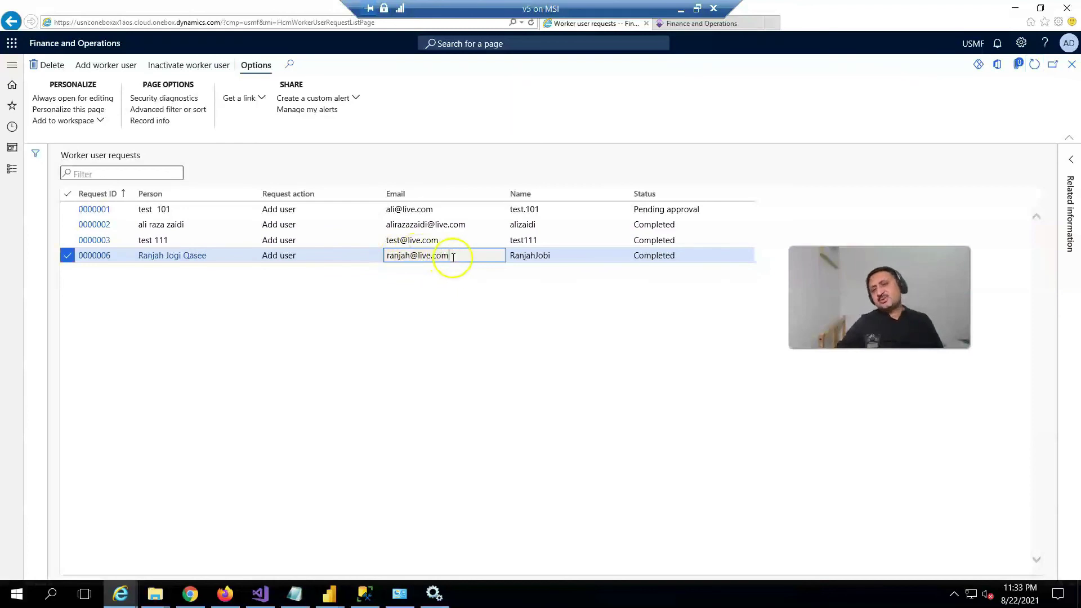
drag(453, 257, 386, 257)
key(ctrl+c)
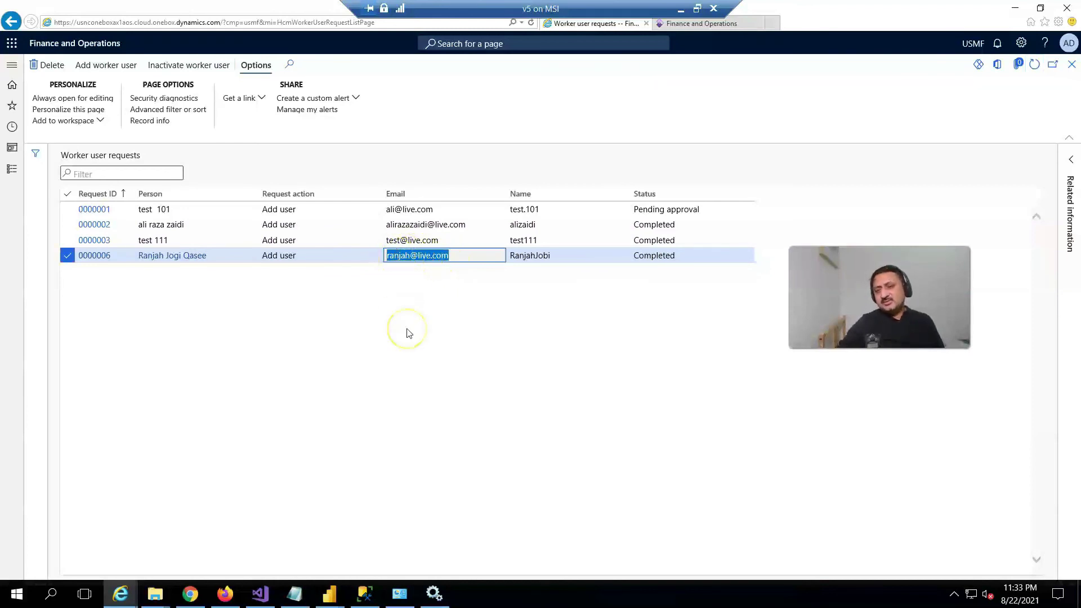
click(12, 65)
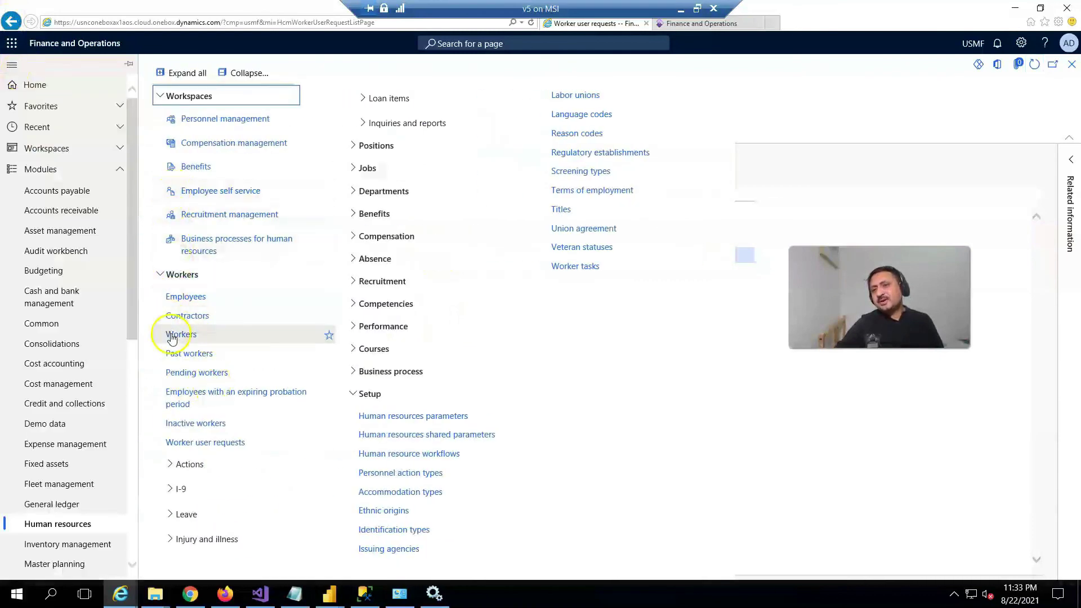
scroll(77, 445, down, 8)
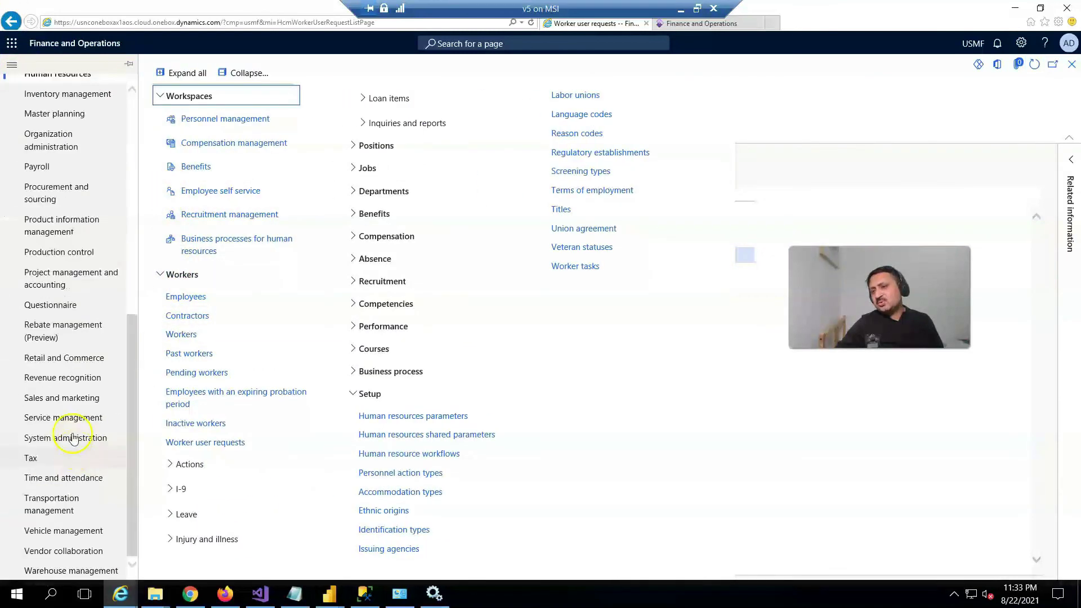
click(73, 438)
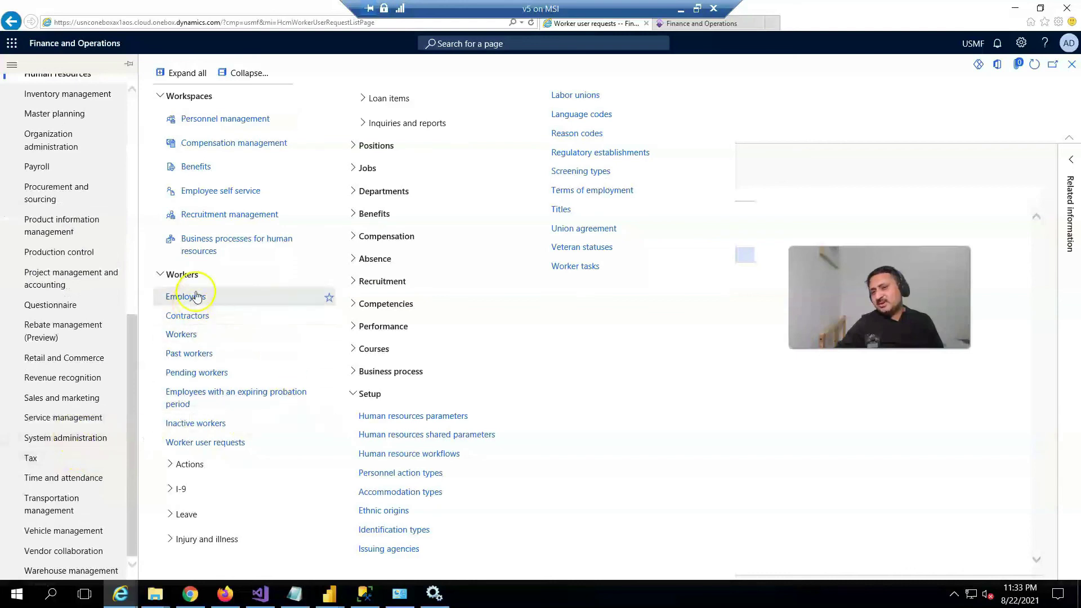
click(85, 438)
click(172, 118)
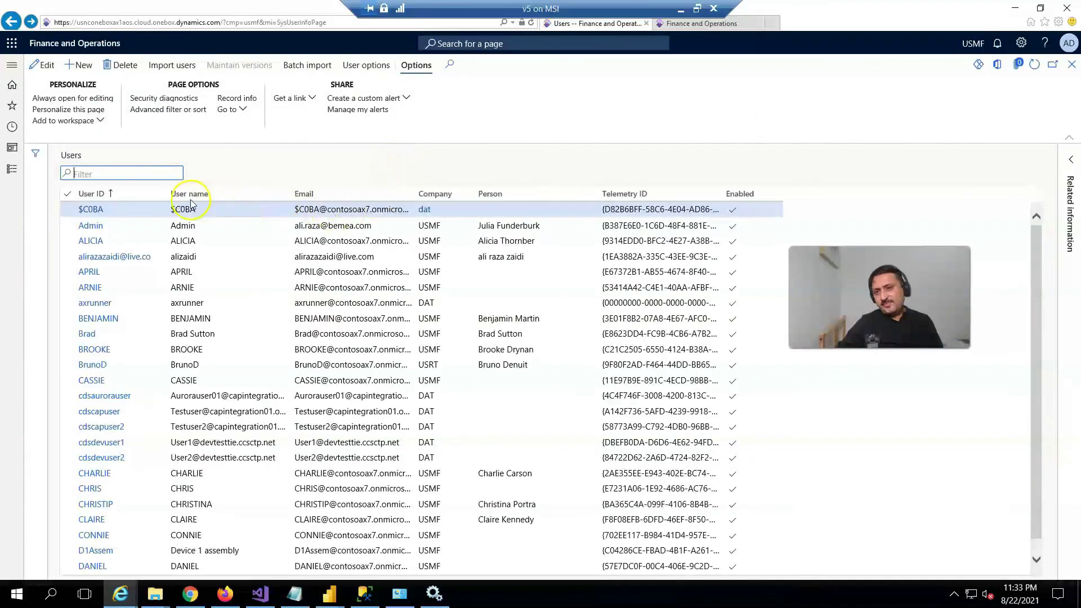
Step: Filter the Users list by the pasted email with 'begins with' and open the matching user record
click(332, 197)
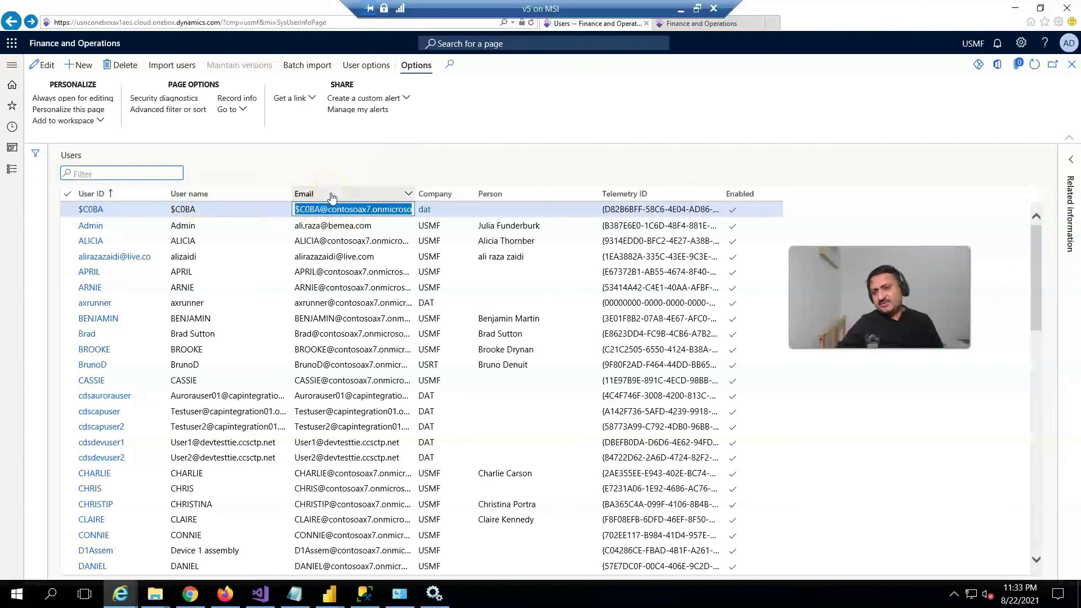
key(ctrl+v)
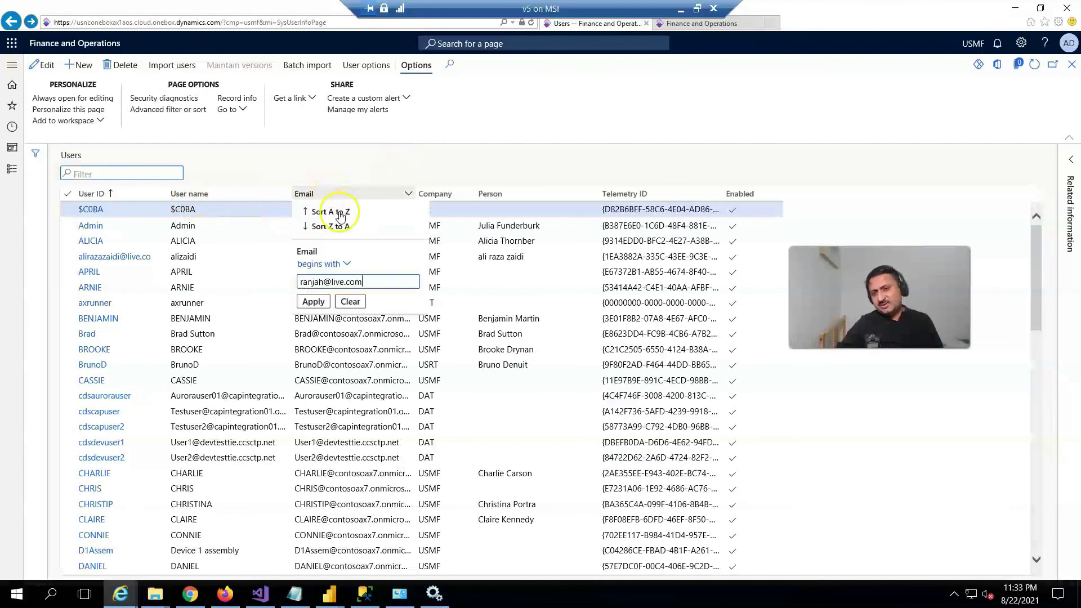
click(314, 305)
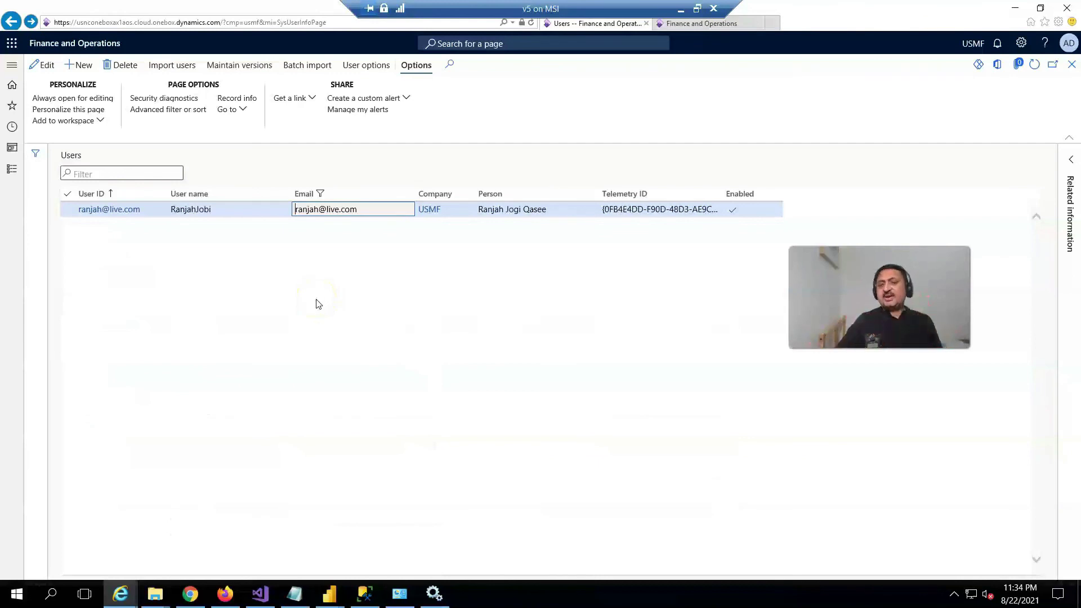
click(119, 210)
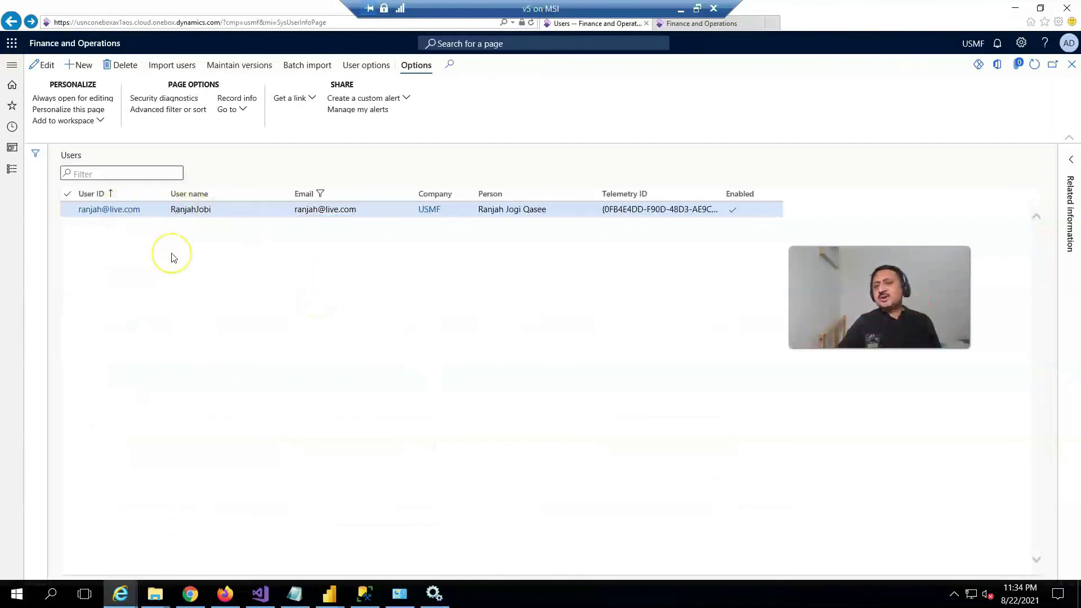